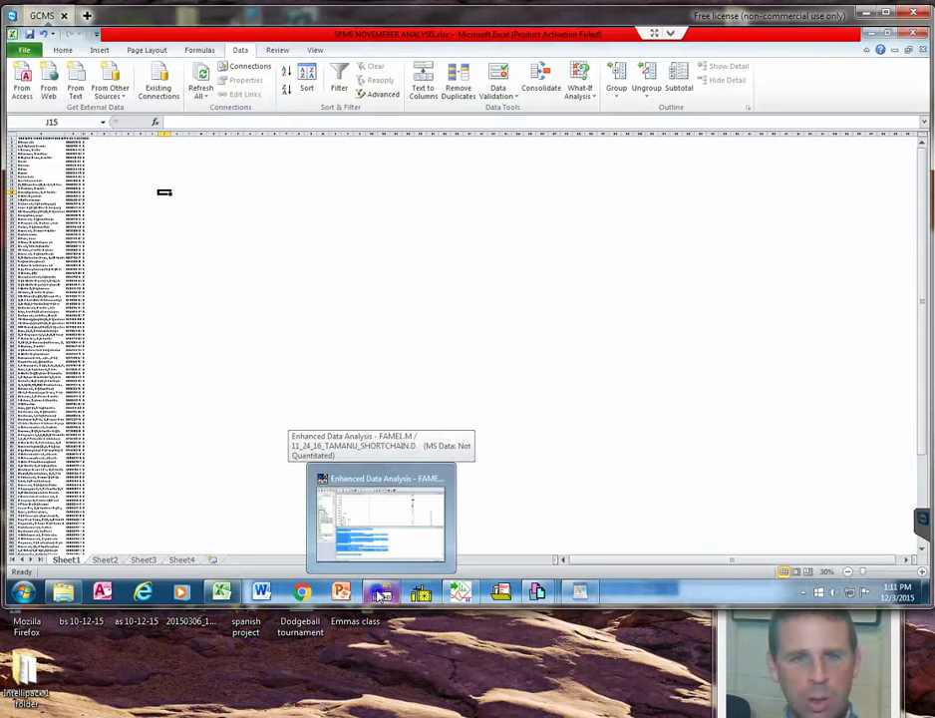
# - Enlarge the 11_24_16_TAMANU_SHORTCHAIN.D TIC chromatogram to full size in Enhanced Data Analysis
pyautogui.click(382, 596)
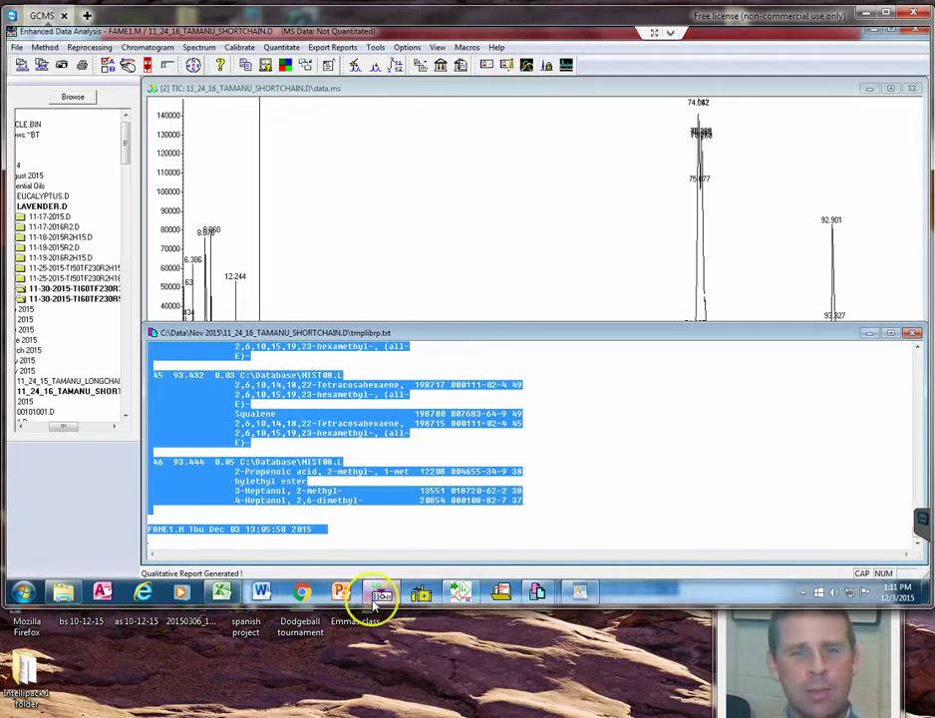
pyautogui.moveTo(382, 595)
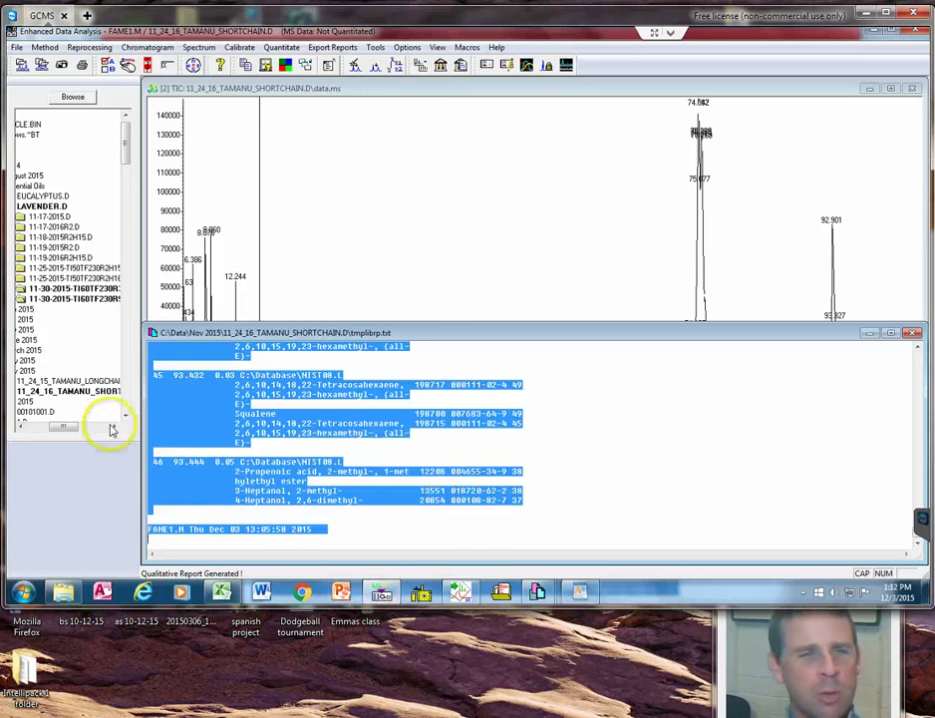
pyautogui.moveTo(70, 426)
pyautogui.mouseDown()
pyautogui.moveTo(54, 429)
pyautogui.moveTo(69, 428)
pyautogui.mouseUp()
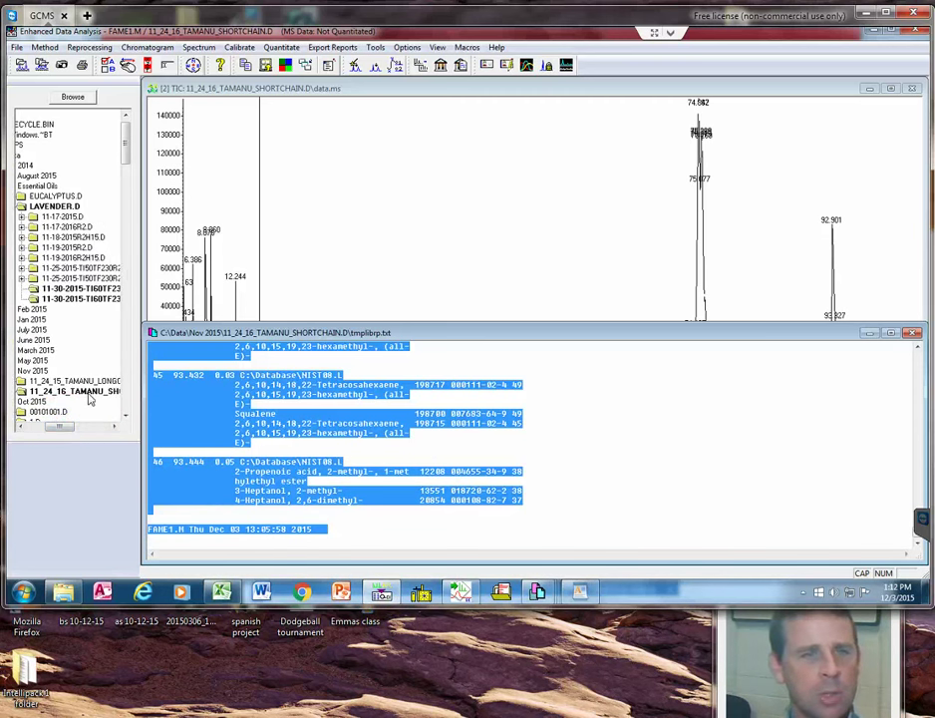
pyautogui.doubleClick(91, 395)
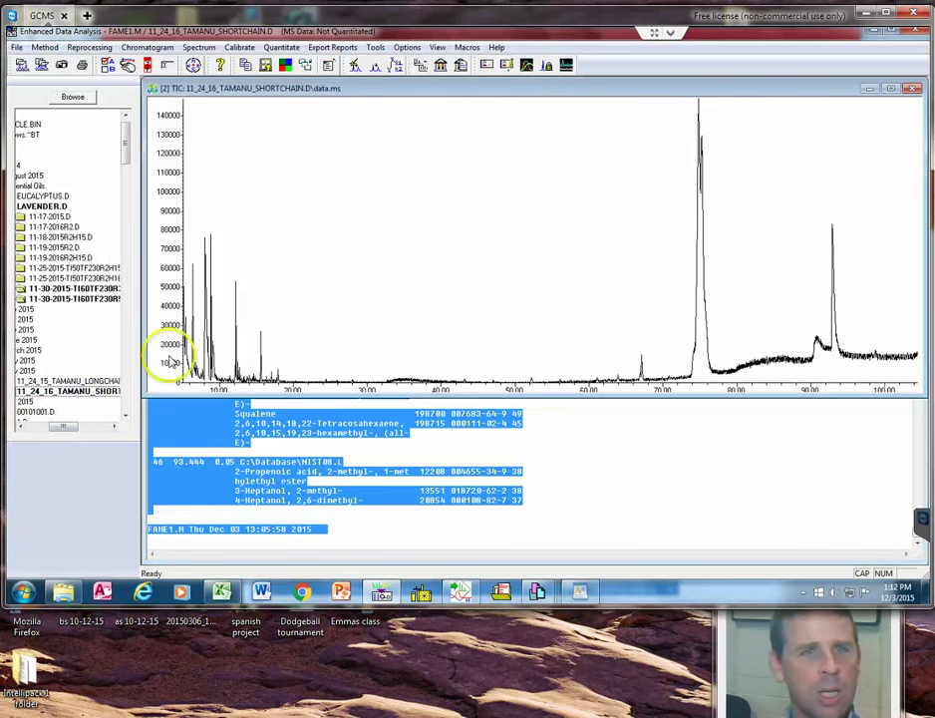
pyautogui.click(265, 108)
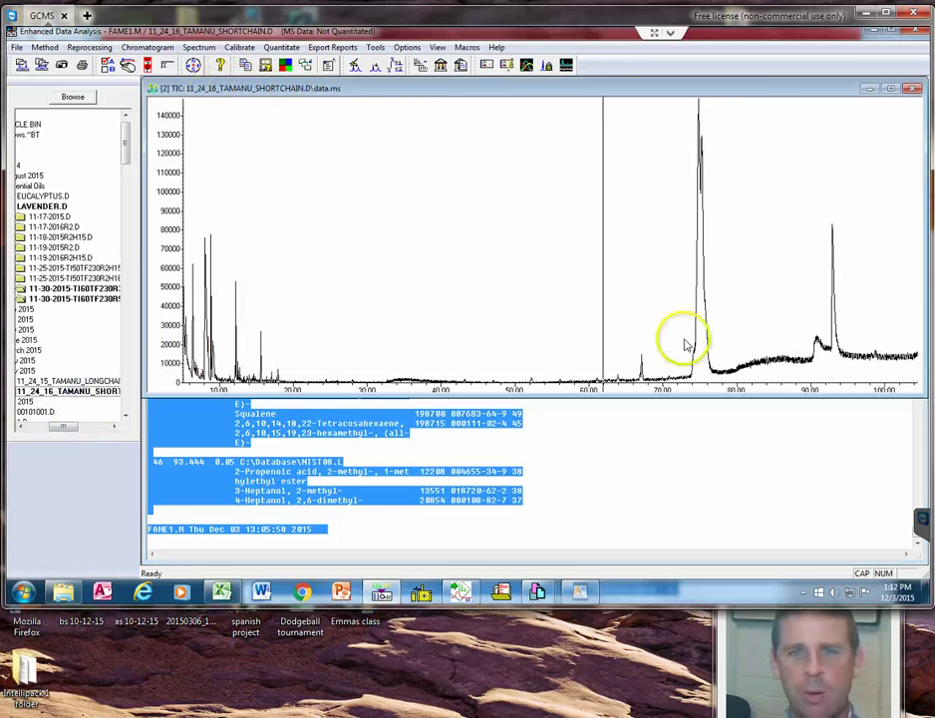
# - Rerun the library search against NIST08.L and output a Summary report to the screen
pyautogui.click(439, 66)
pyautogui.click(432, 291)
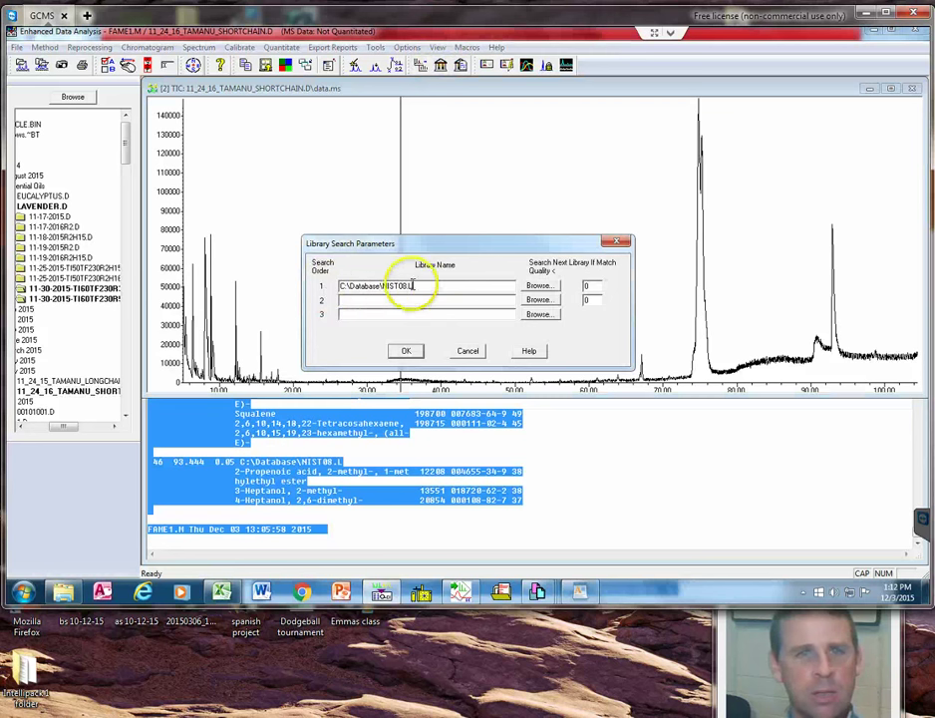
pyautogui.click(406, 351)
pyautogui.click(461, 66)
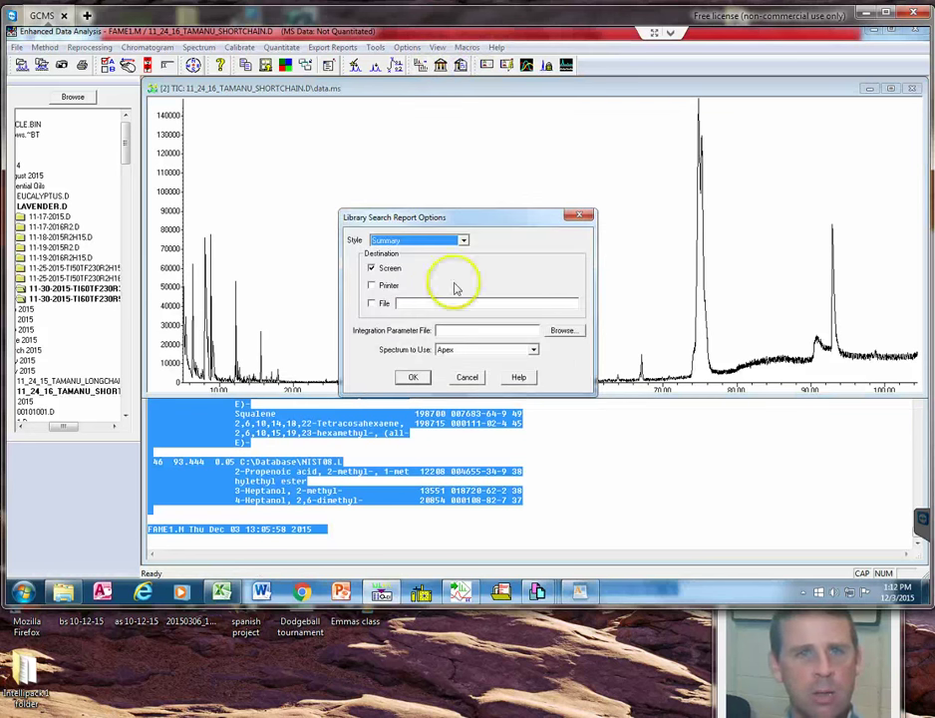
pyautogui.click(415, 377)
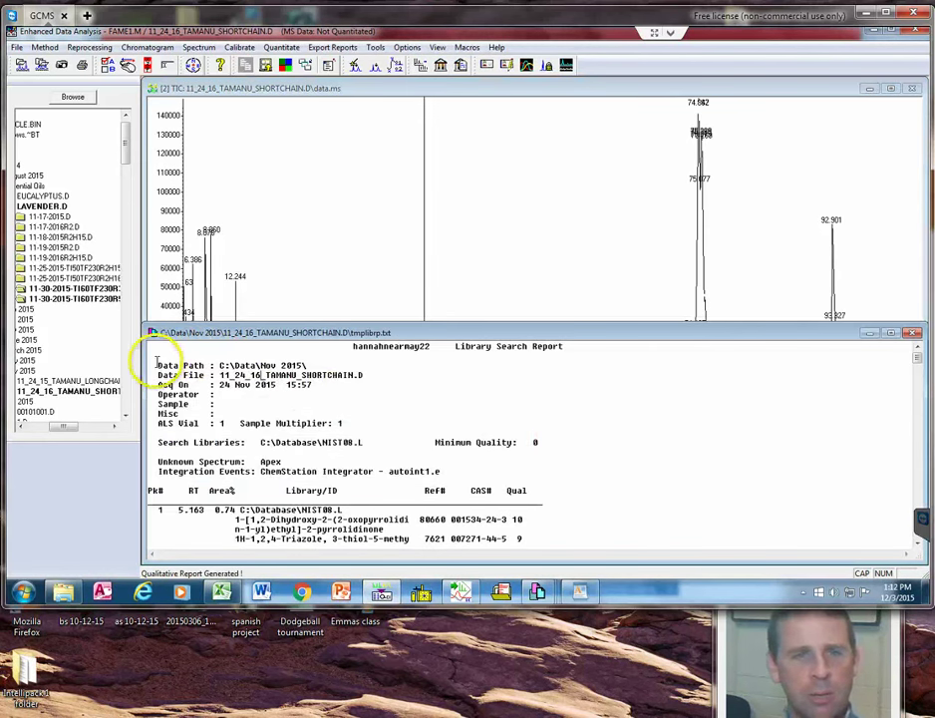
# - Copy the full Library Search Report text and return to the SPME NOVEMBER ANALYSIS.xlsx workbook
pyautogui.moveTo(157, 363); pyautogui.dragTo(575, 613)
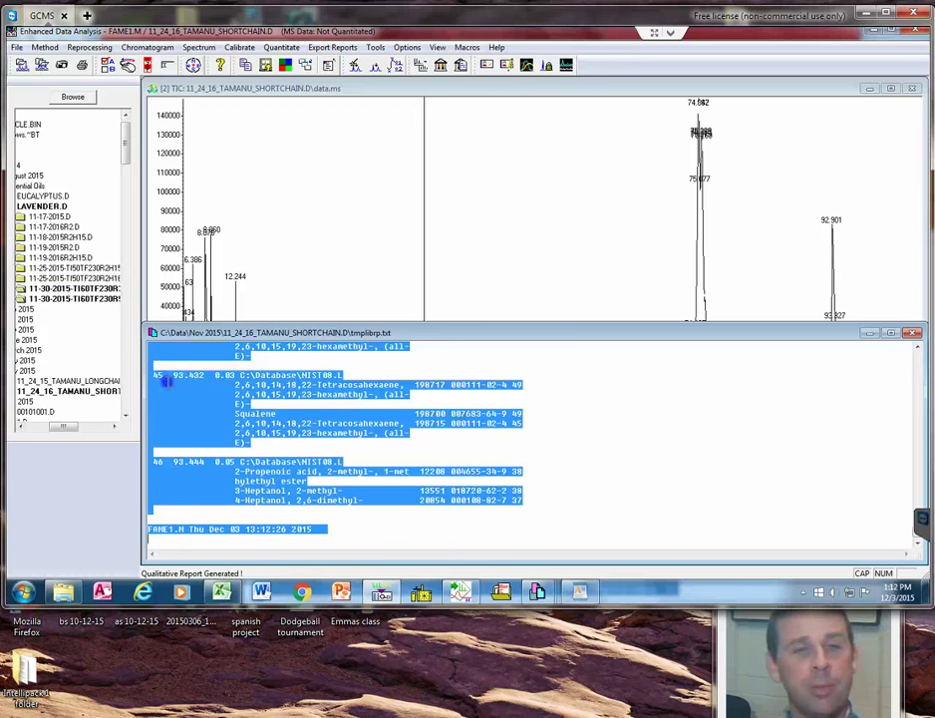
pyautogui.rightClick(197, 392)
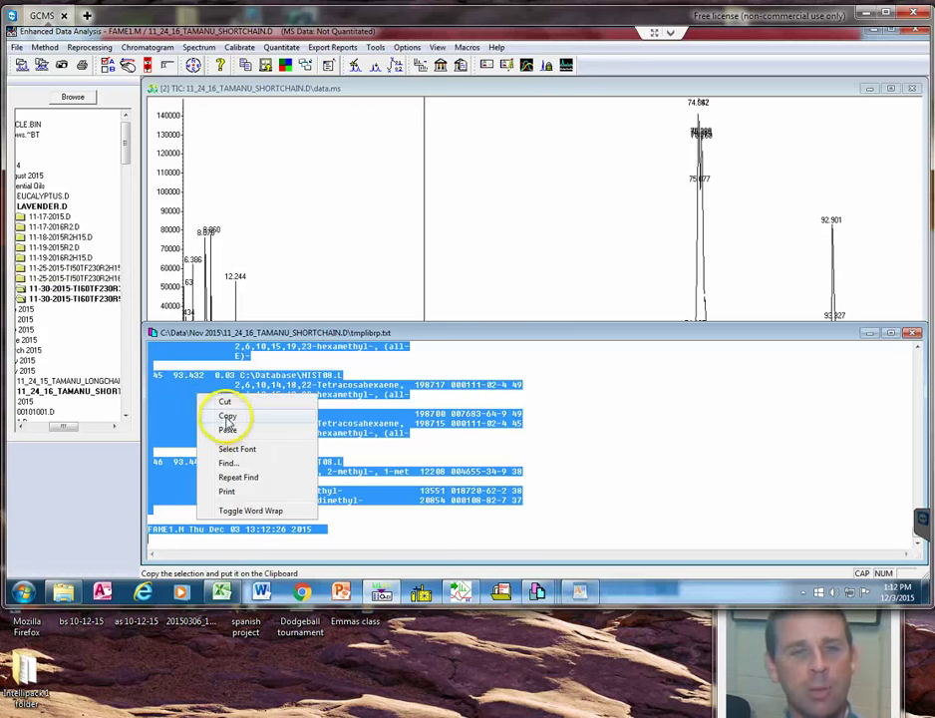
pyautogui.click(227, 415)
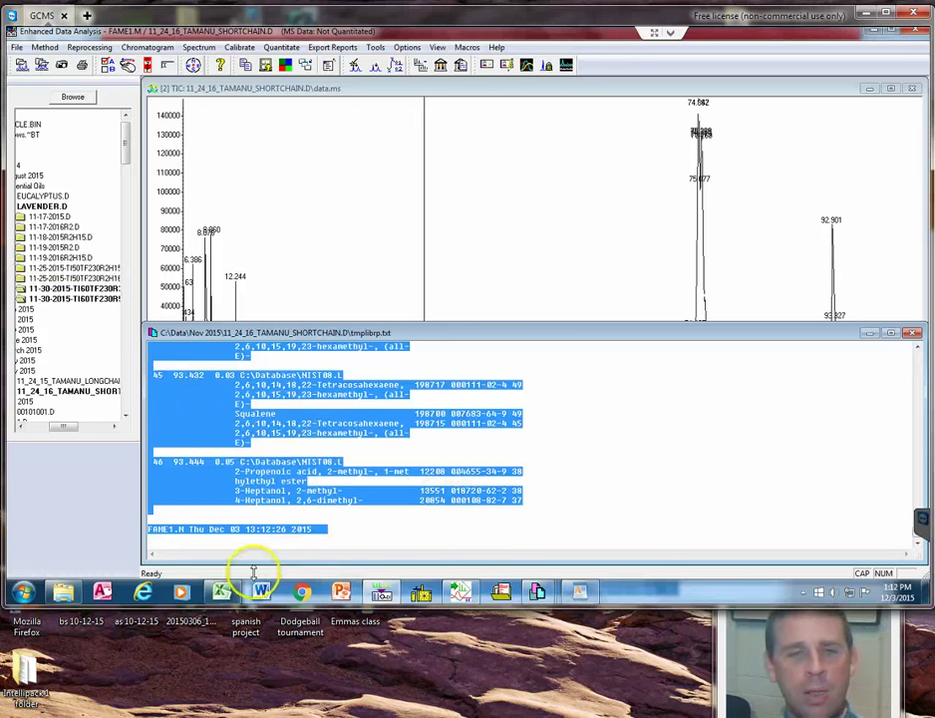
pyautogui.click(221, 592)
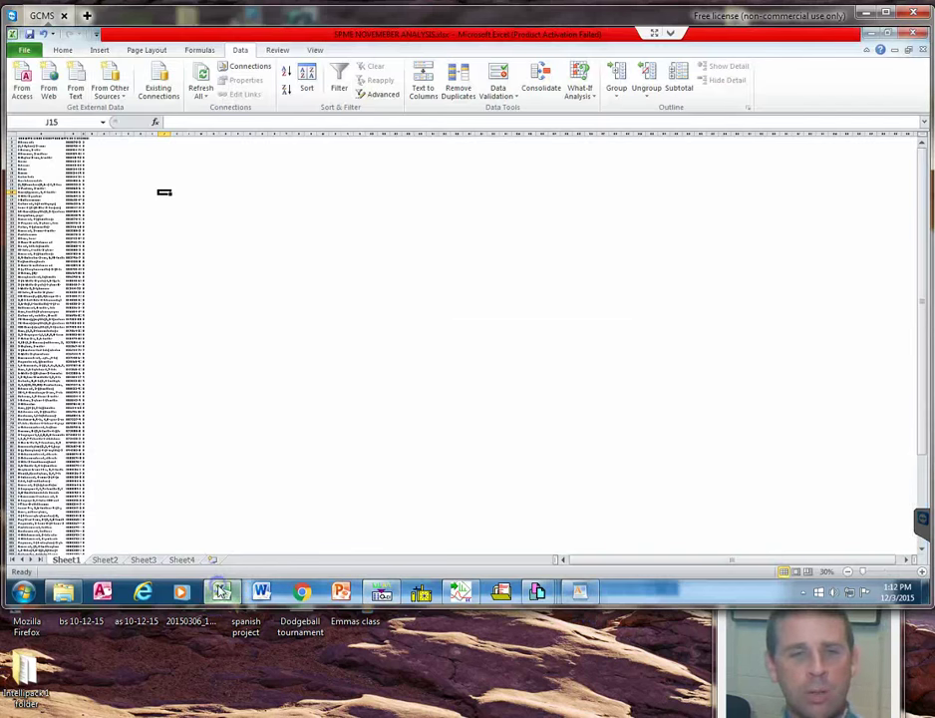
# - Create a new blank workbook and paste the report as text only into column C from C1
pyautogui.click(878, 571)
pyautogui.click(878, 571)
pyautogui.click(878, 571)
pyautogui.click(878, 571)
pyautogui.click(878, 572)
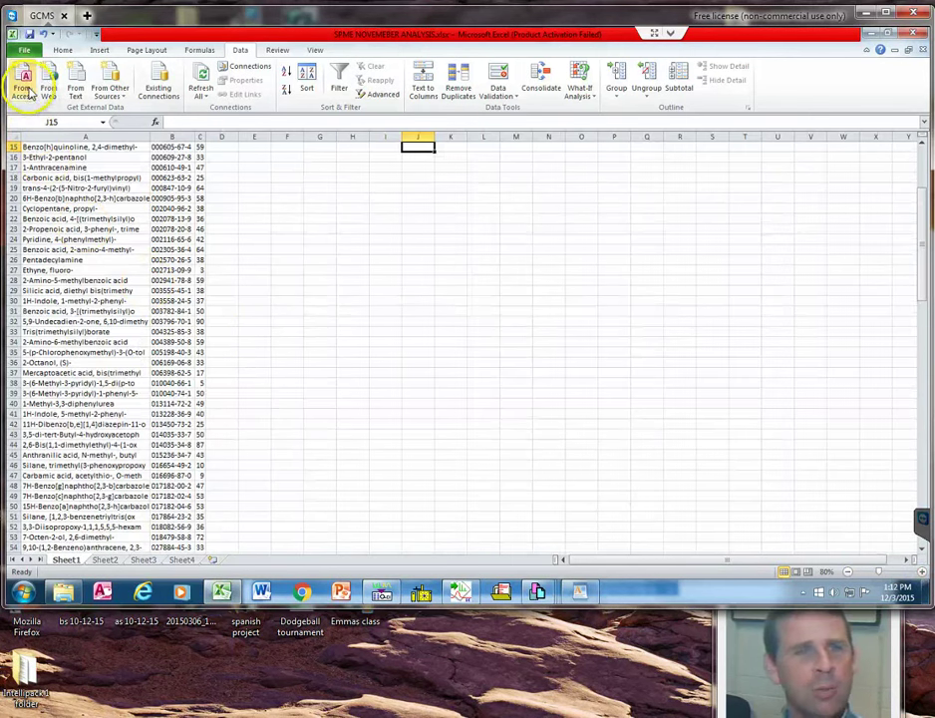
pyautogui.click(25, 52)
pyautogui.click(30, 195)
pyautogui.doubleClick(134, 154)
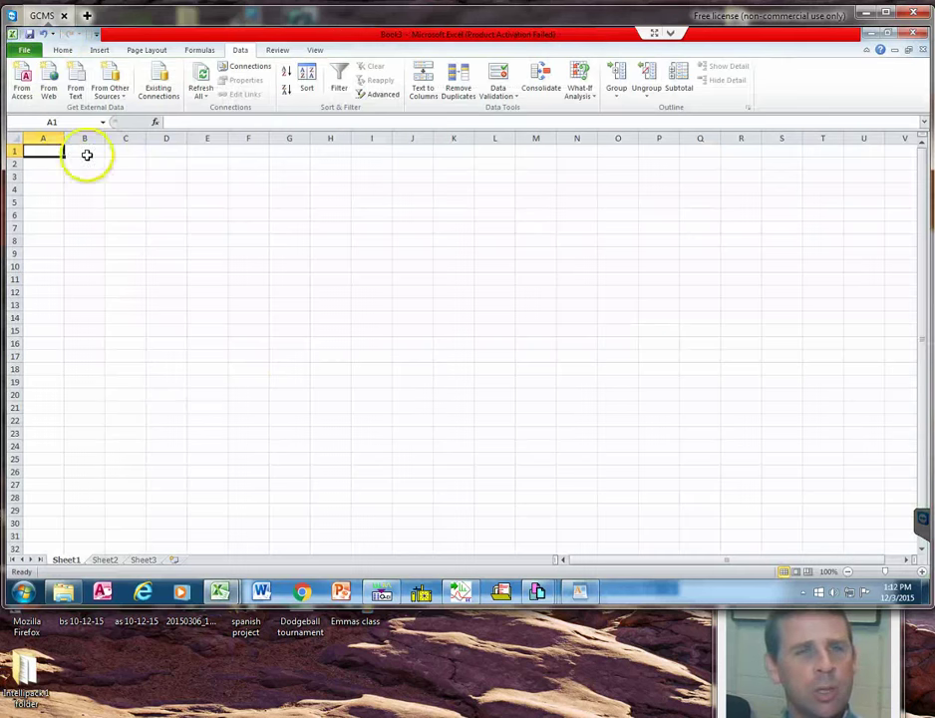
pyautogui.rightClick(130, 152)
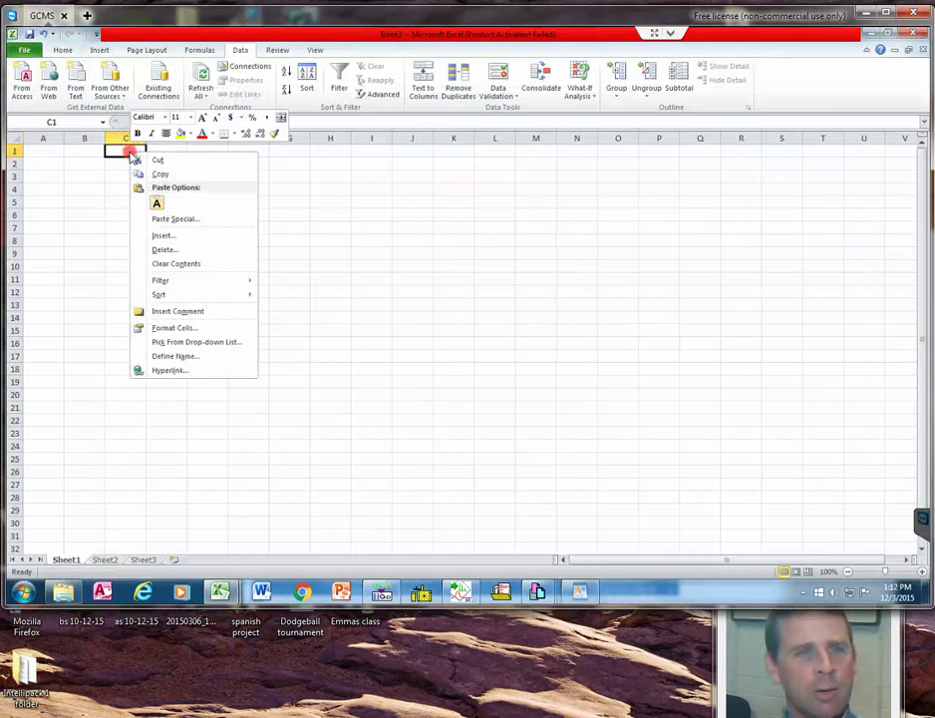
pyautogui.click(156, 203)
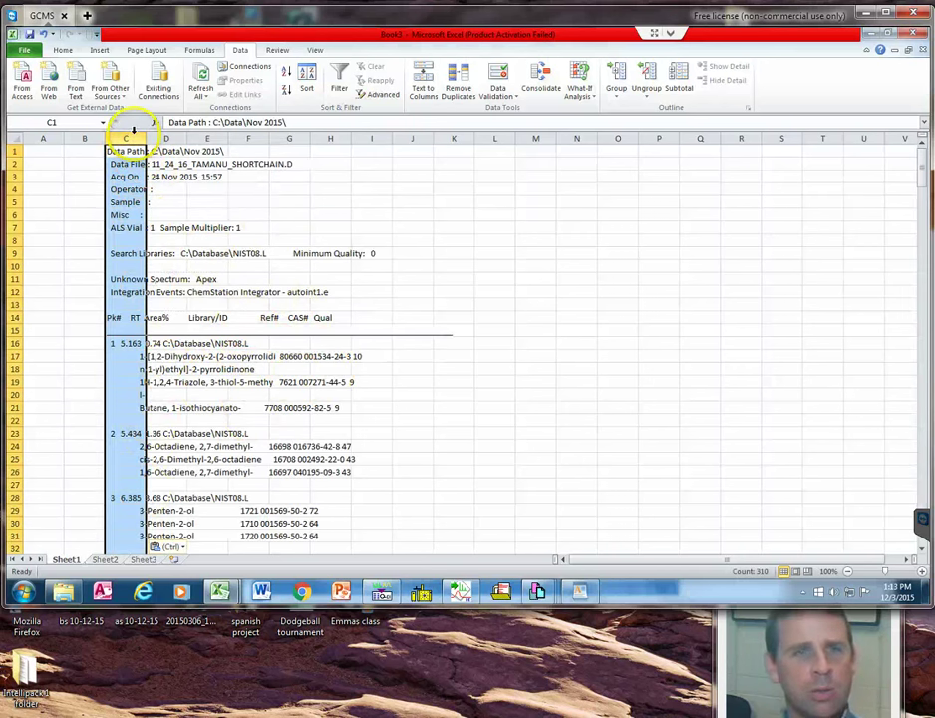
# - Split column C with fixed-width Text to Columns into columns C–H, separating Pk#, RT, Area% and CAS#
pyautogui.click(423, 75)
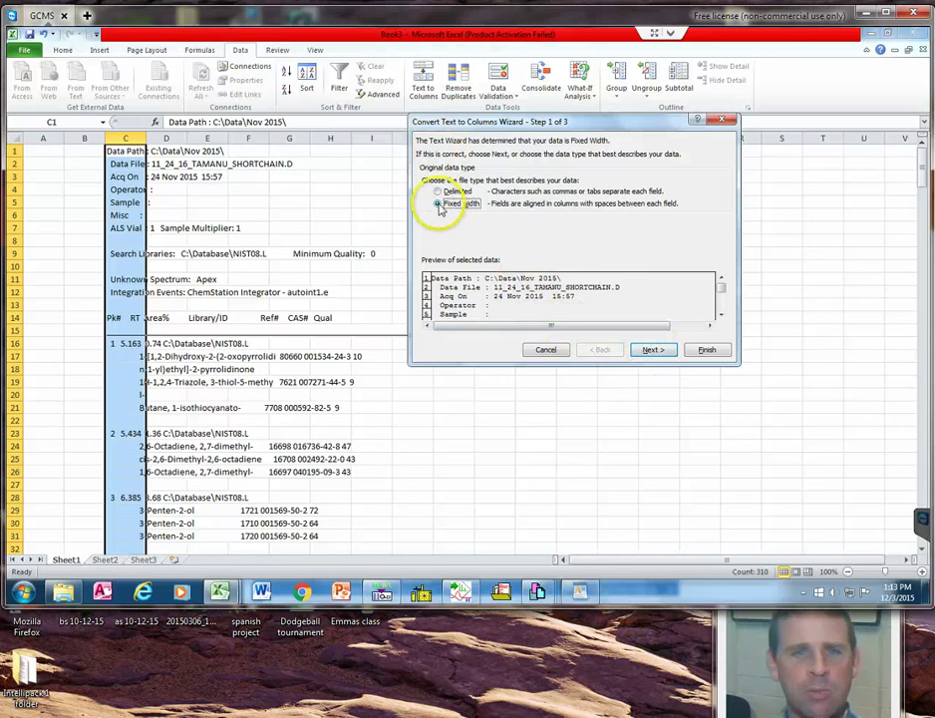
pyautogui.click(653, 349)
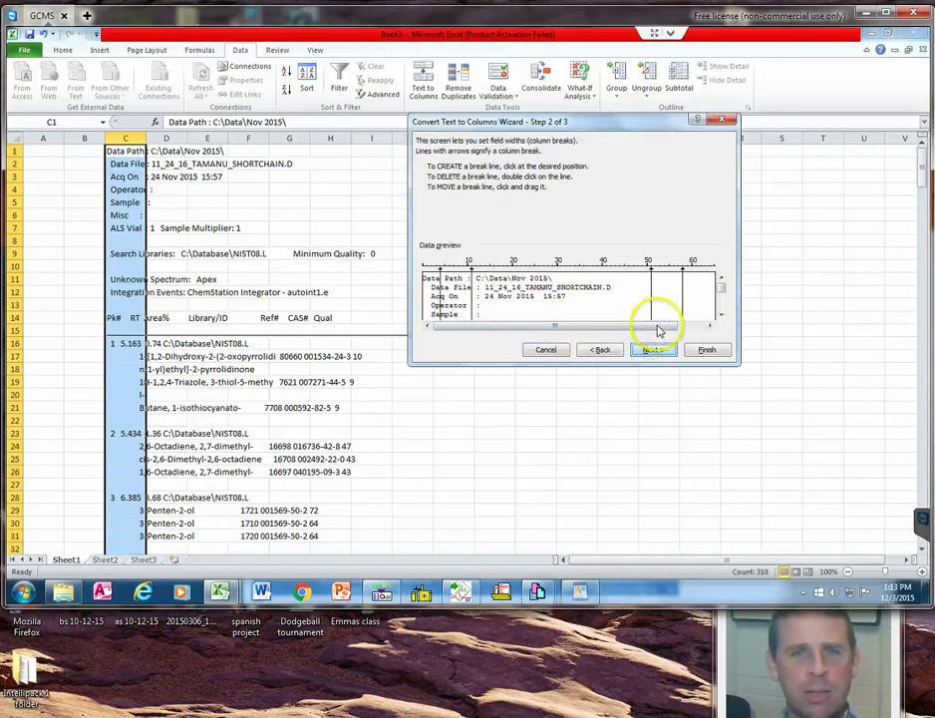
pyautogui.moveTo(666, 330); pyautogui.dragTo(719, 311)
pyautogui.click(702, 329)
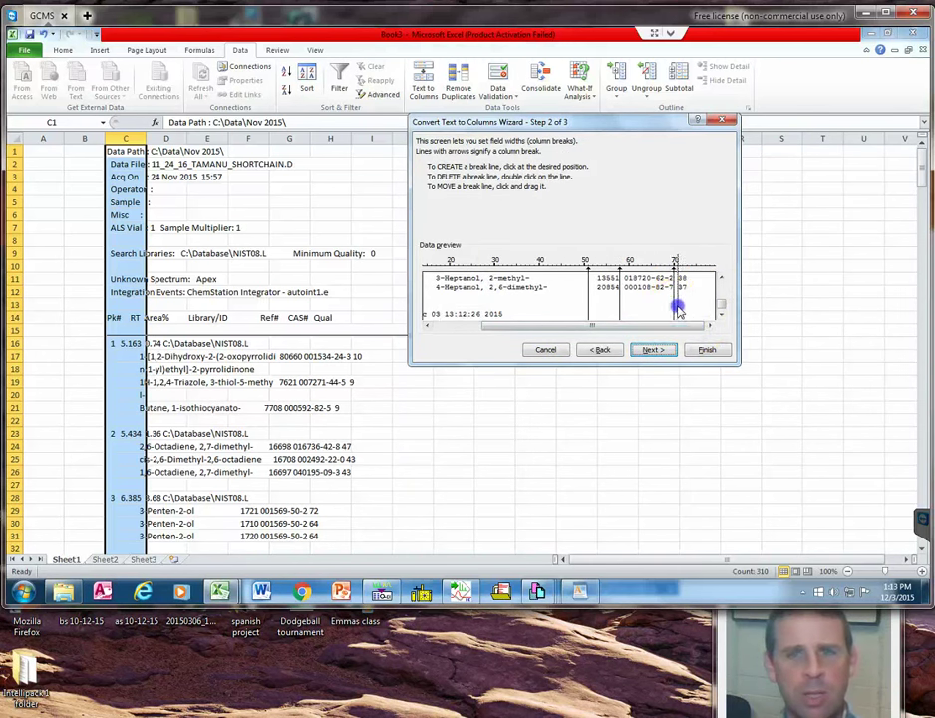
pyautogui.moveTo(684, 295)
pyautogui.mouseDown()
pyautogui.moveTo(631, 292)
pyautogui.moveTo(681, 289)
pyautogui.mouseUp()
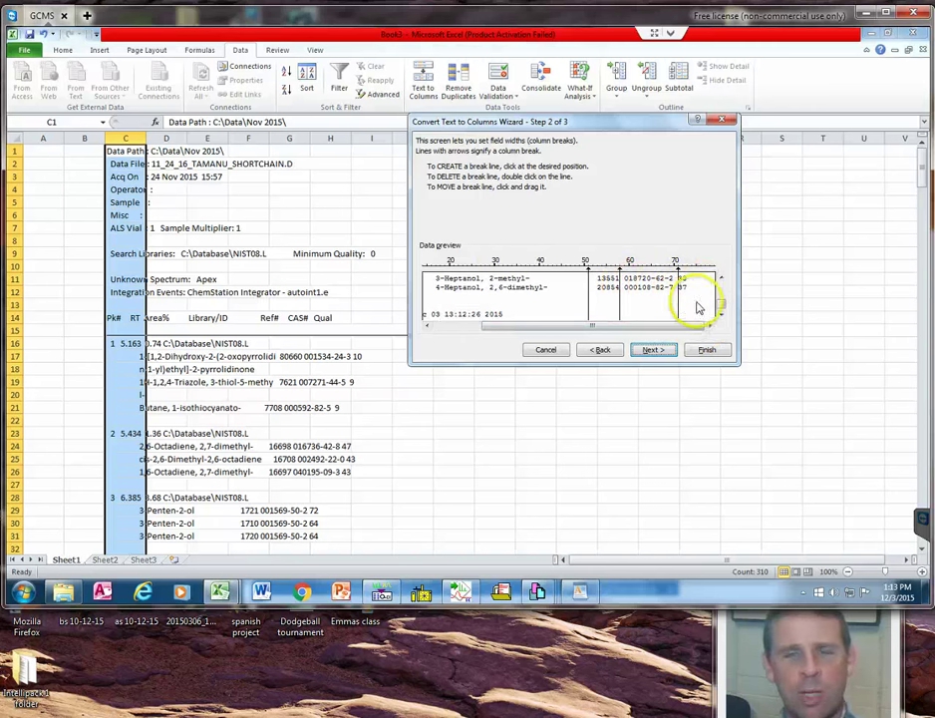
pyautogui.click(705, 351)
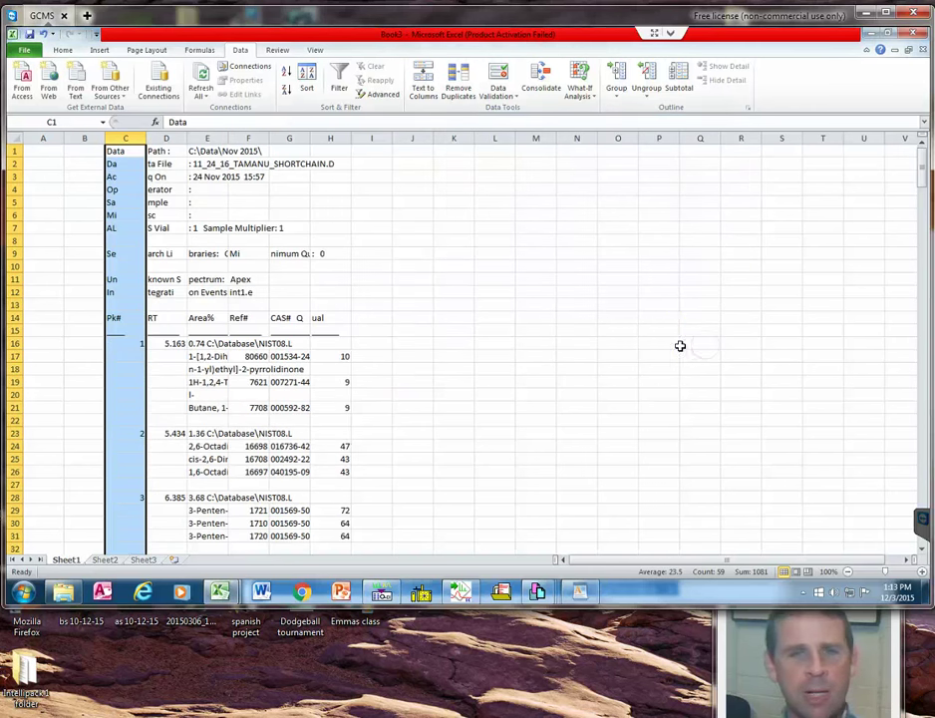
# - Inspect the split cells, checking compound names, CAS numbers and quality values in columns E–H
pyautogui.click(214, 369)
pyautogui.click(316, 367)
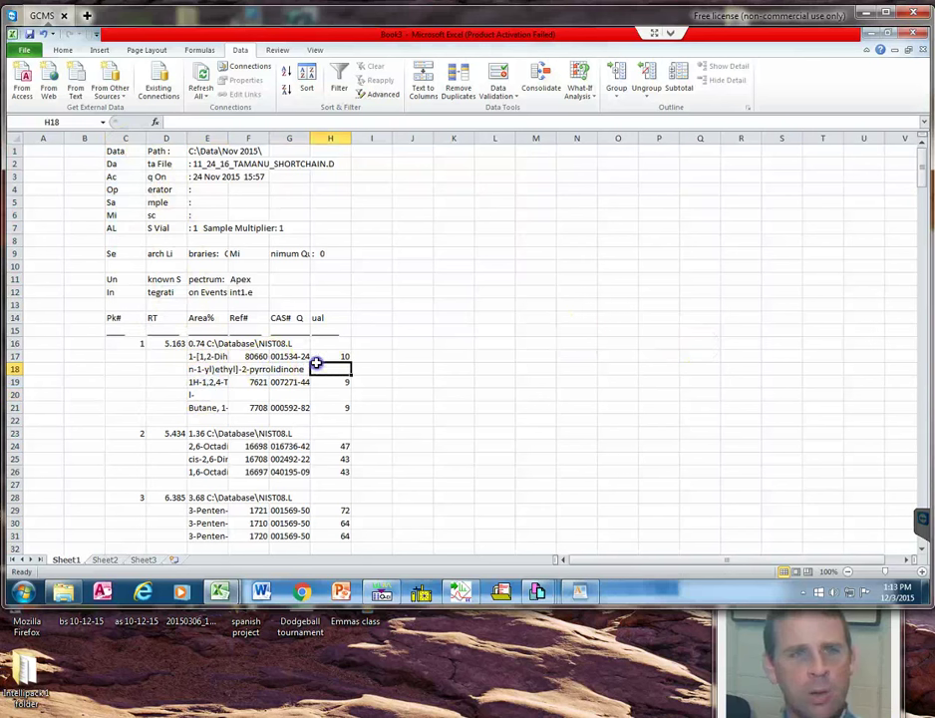
pyautogui.click(300, 408)
pyautogui.click(282, 381)
pyautogui.click(284, 321)
pyautogui.click(292, 357)
pyautogui.click(206, 356)
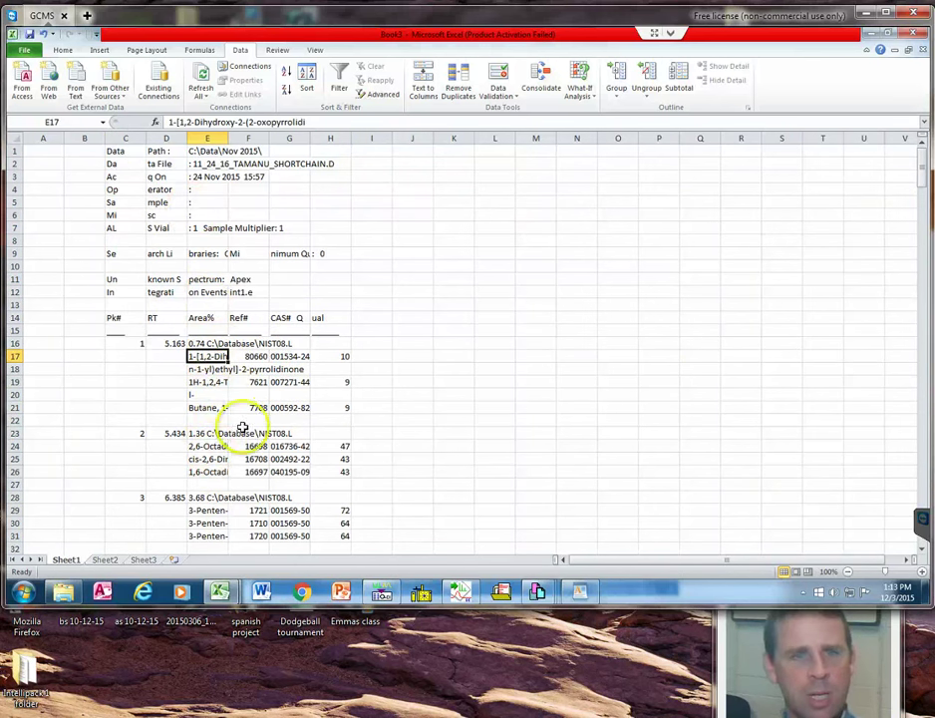
pyautogui.click(333, 351)
pyautogui.click(214, 356)
# - Sort columns E–H by column H, largest to smallest
pyautogui.moveTo(211, 130); pyautogui.dragTo(339, 133)
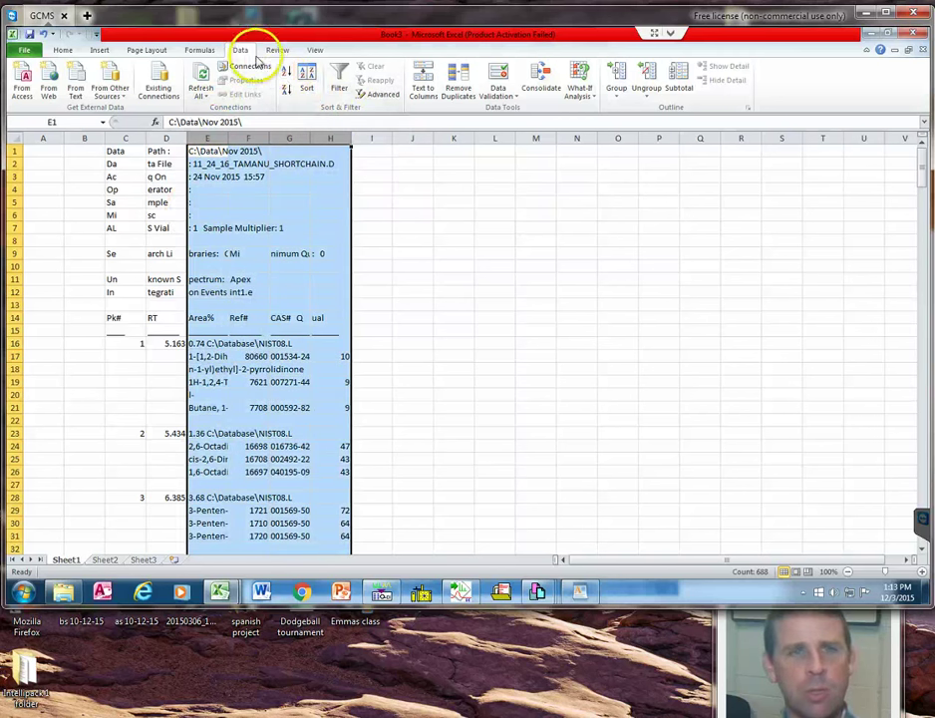
pyautogui.click(307, 81)
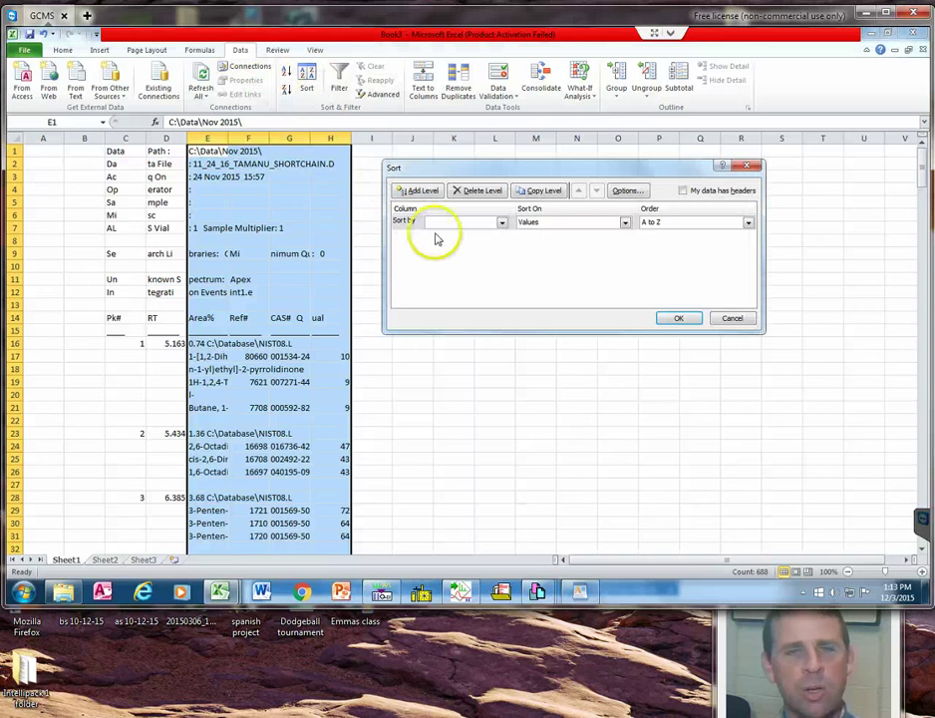
pyautogui.click(502, 224)
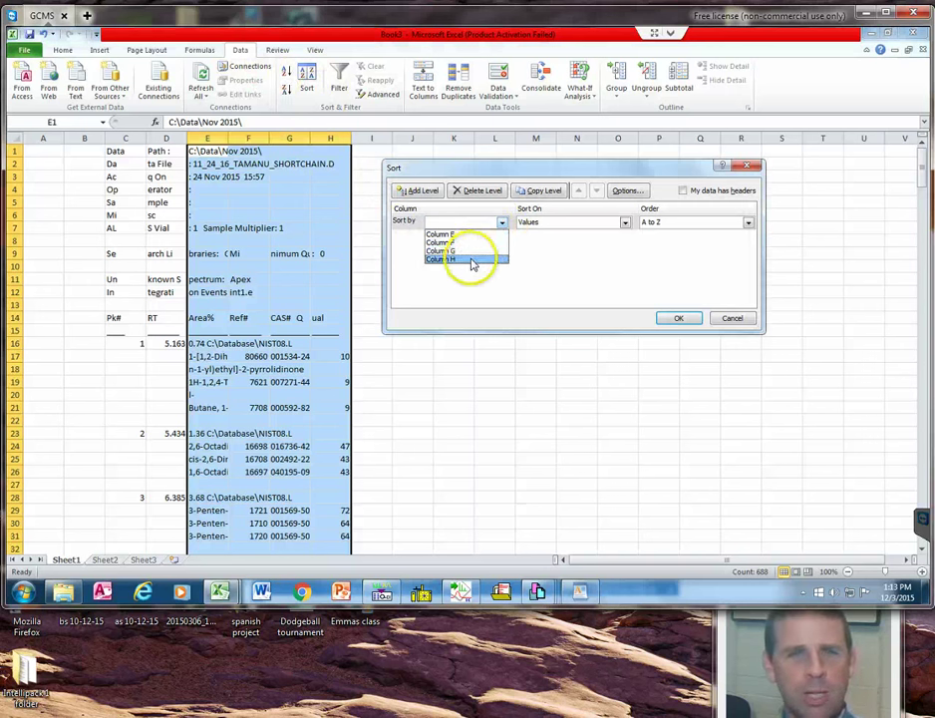
pyautogui.click(472, 259)
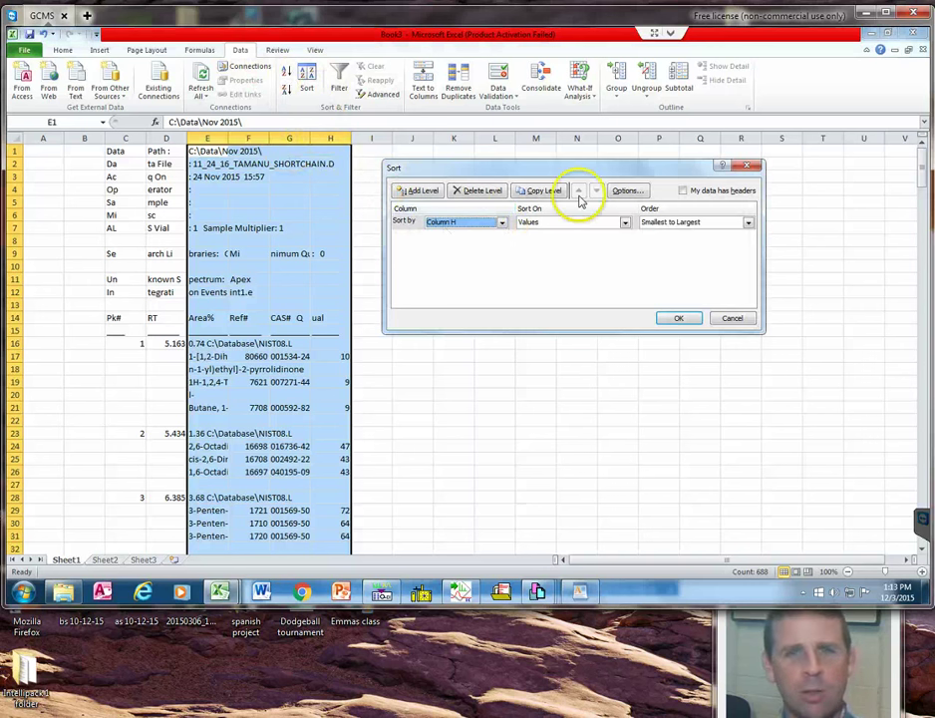
pyautogui.click(666, 222)
pyautogui.click(671, 242)
pyautogui.click(680, 318)
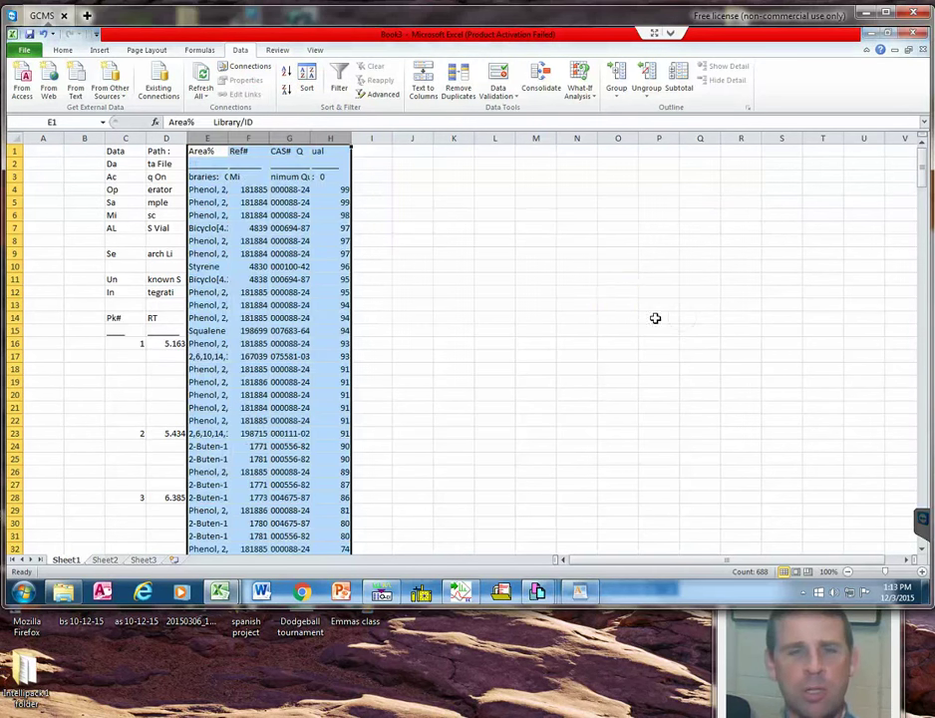
# - Delete the report header columns A to D
pyautogui.click(196, 189)
pyautogui.moveTo(169, 137); pyautogui.dragTo(40, 141)
pyautogui.rightClick(39, 141)
pyautogui.click(72, 238)
# - Insert eight blank columns A to H ahead of the hit list
pyautogui.moveTo(40, 137); pyautogui.dragTo(330, 140)
pyautogui.rightClick(330, 140)
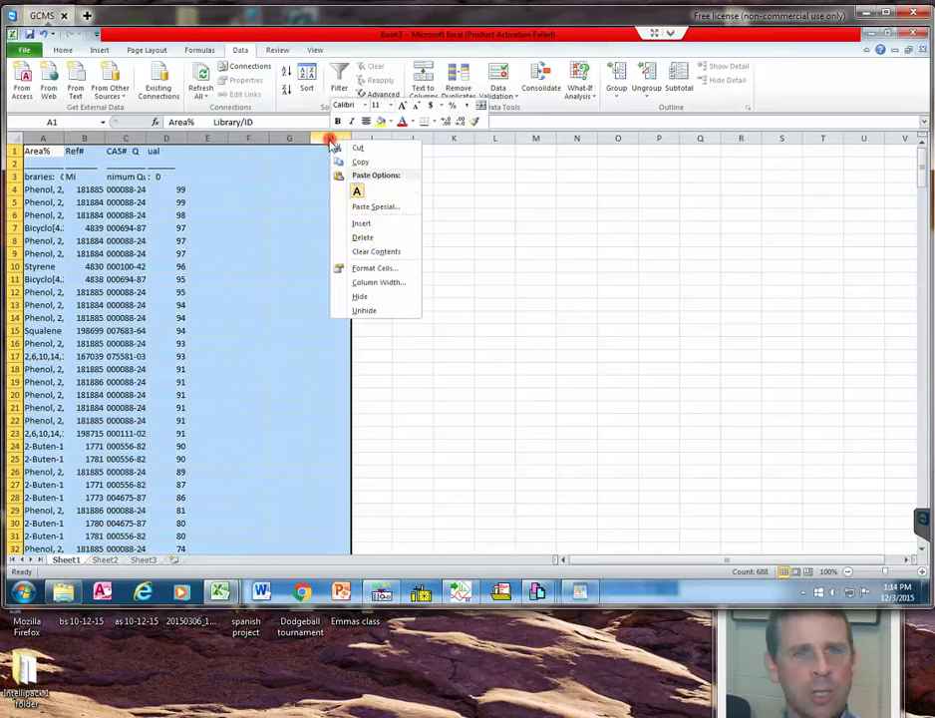
pyautogui.click(362, 223)
pyautogui.click(576, 254)
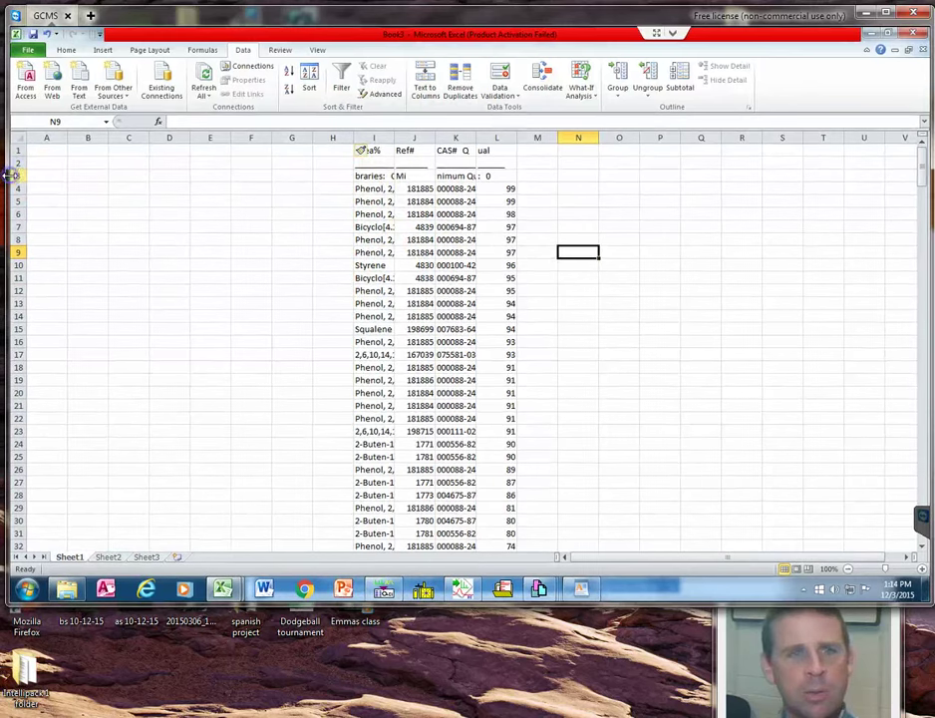
# - Delete the top three header rows and autofit column I to show full compound names
pyautogui.moveTo(14, 178); pyautogui.dragTo(14, 147)
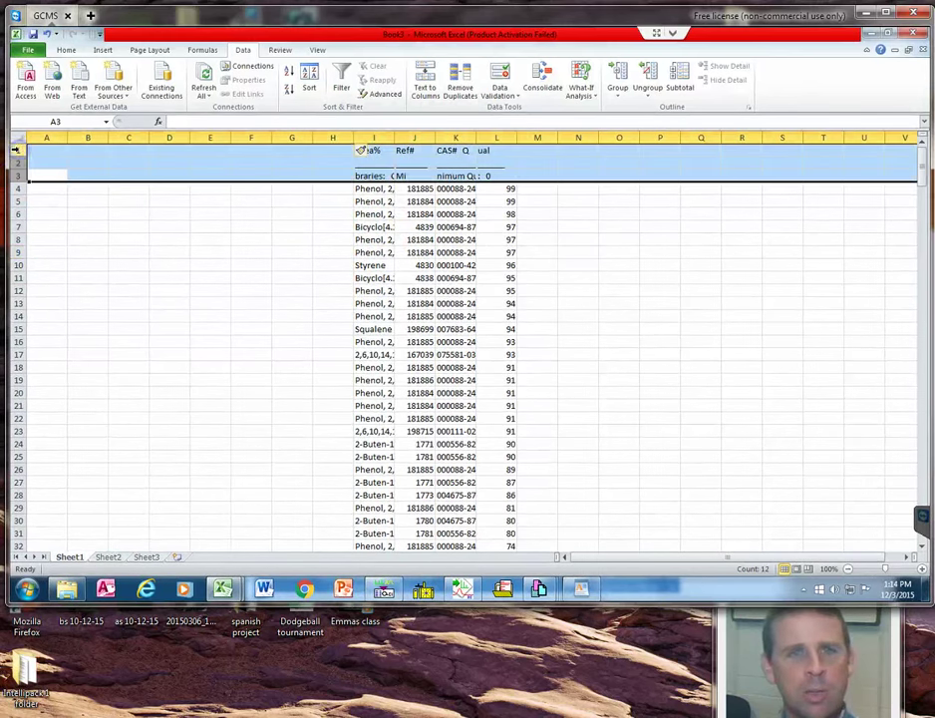
pyautogui.rightClick(15, 162)
pyautogui.click(55, 262)
pyautogui.click(198, 251)
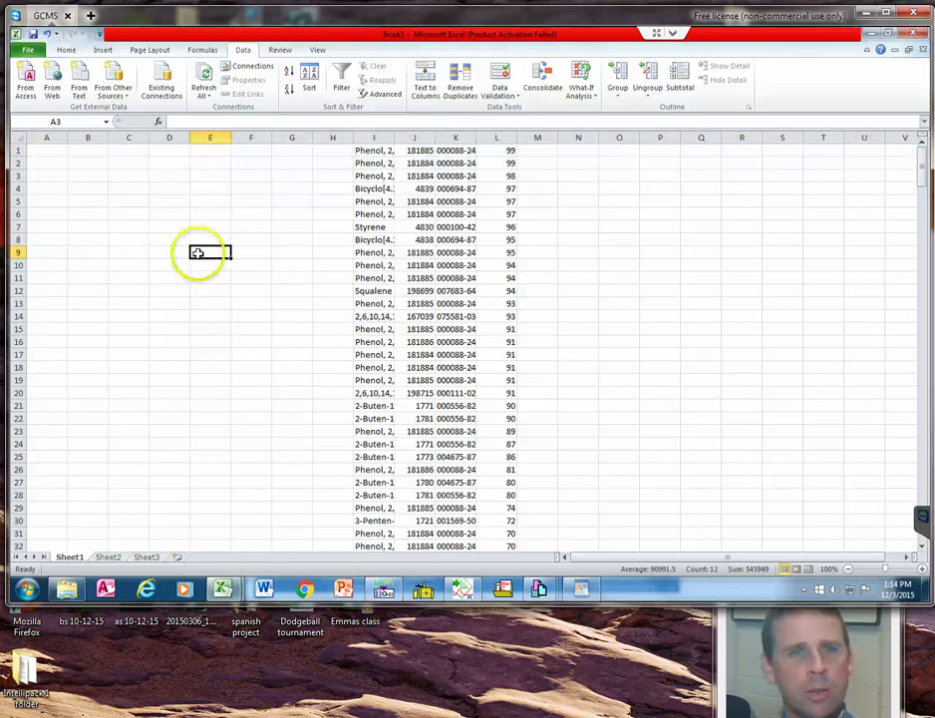
pyautogui.doubleClick(393, 140)
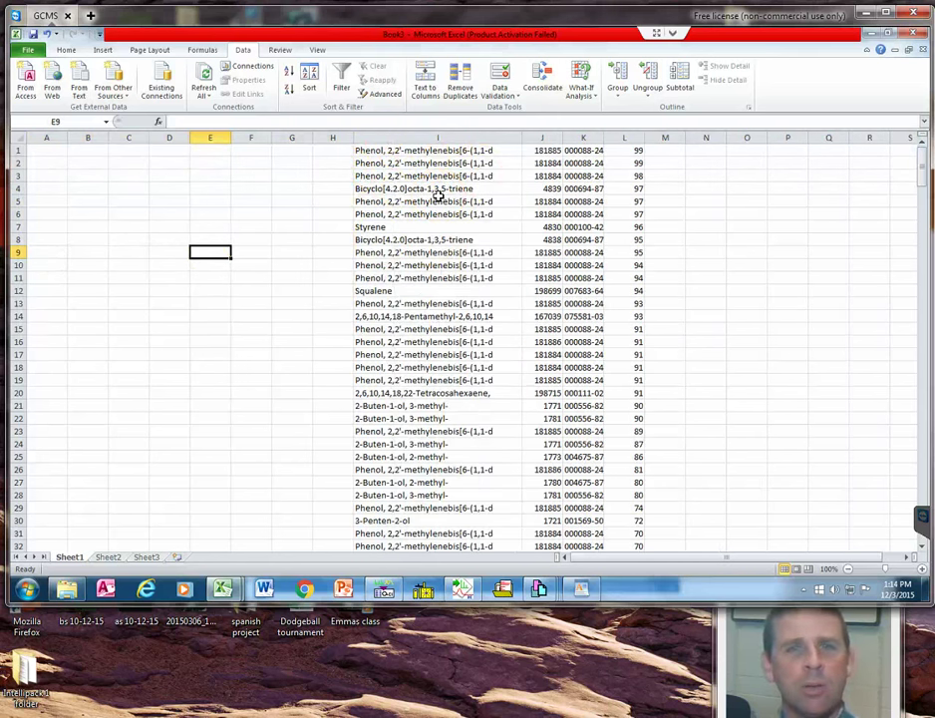
pyautogui.scroll(-1, 484, 184)
pyautogui.scroll(1, 484, 182)
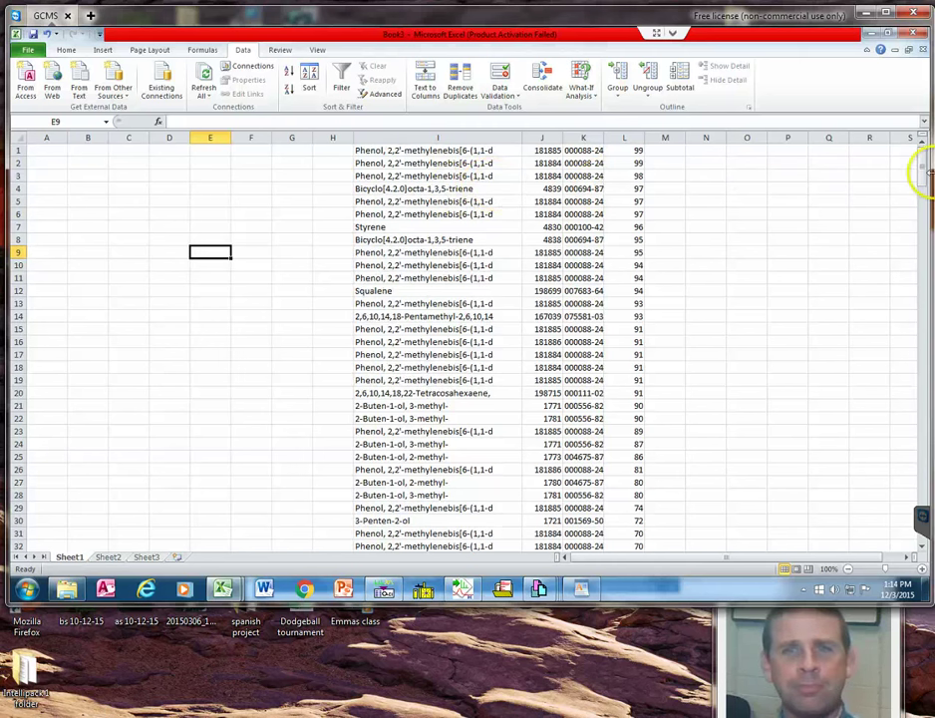
pyautogui.moveTo(926, 177); pyautogui.dragTo(928, 287)
pyautogui.scroll(-2, 764, 375)
pyautogui.scroll(2, 761, 376)
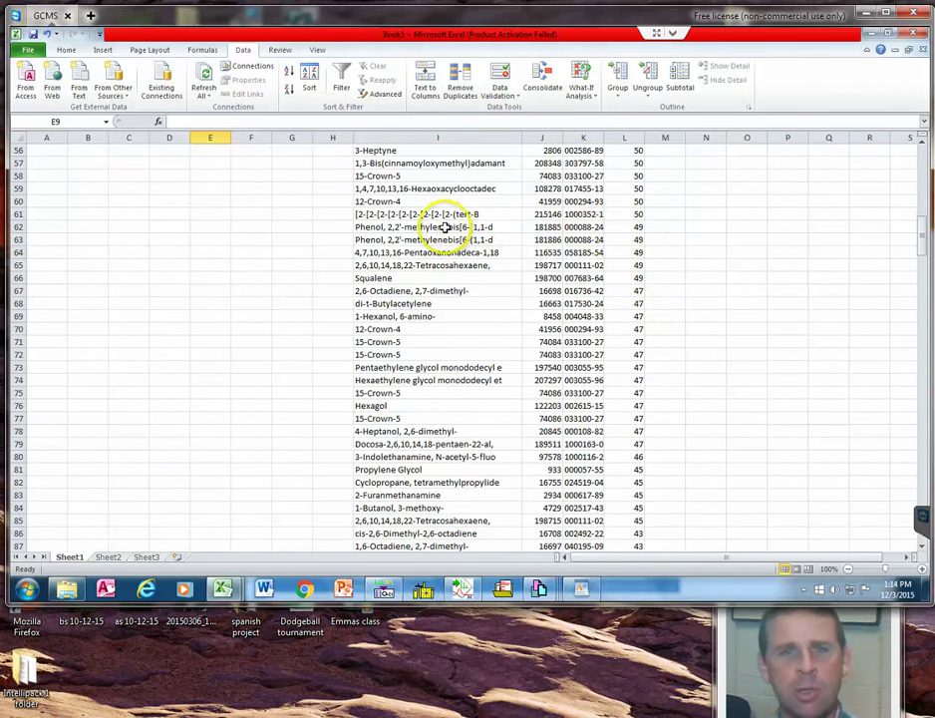
pyautogui.click(14, 226)
pyautogui.scroll(-20, 63, 401)
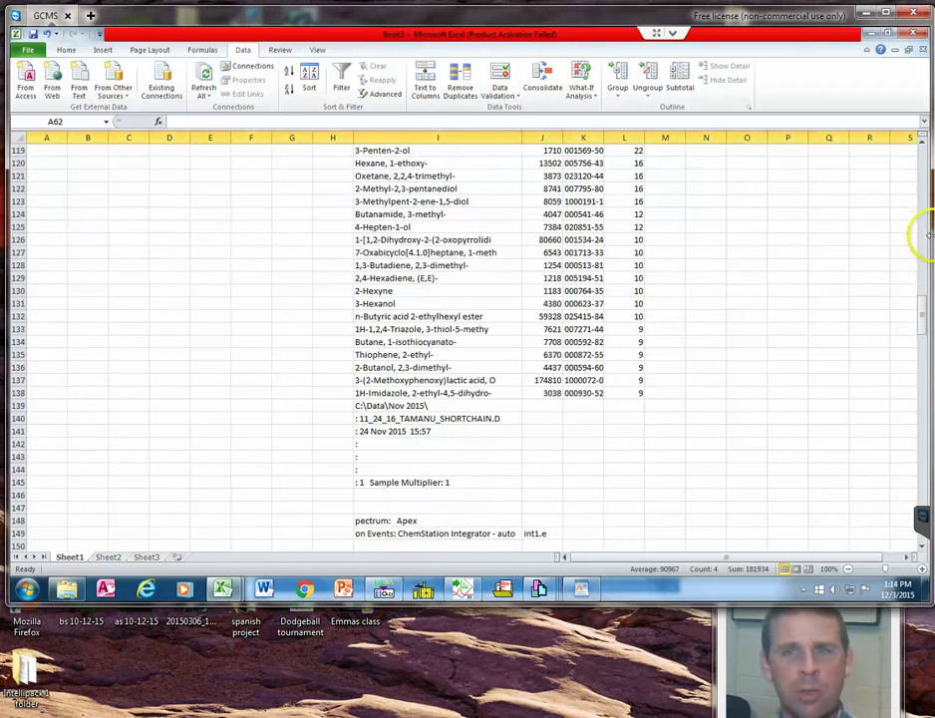
pyautogui.moveTo(916, 319); pyautogui.dragTo(927, 489)
# - Clear rows 62 to the end so the hit list stops at row 61, quality 50
pyautogui.moveTo(925, 541); pyautogui.dragTo(922, 518)
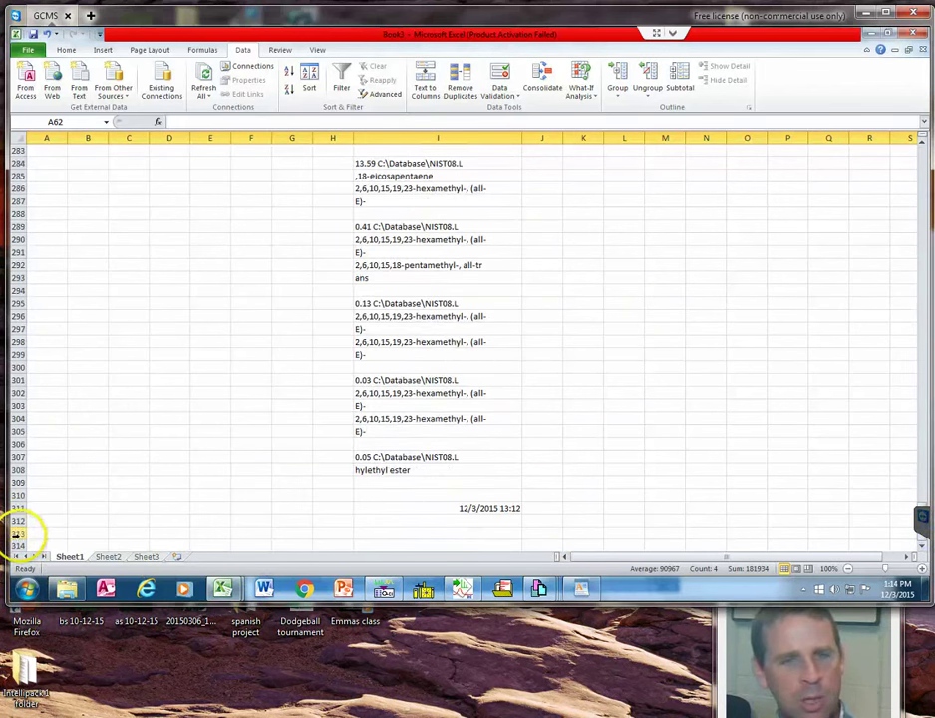
pyautogui.keyDown('shift'); pyautogui.click(18, 533); pyautogui.keyUp('shift')
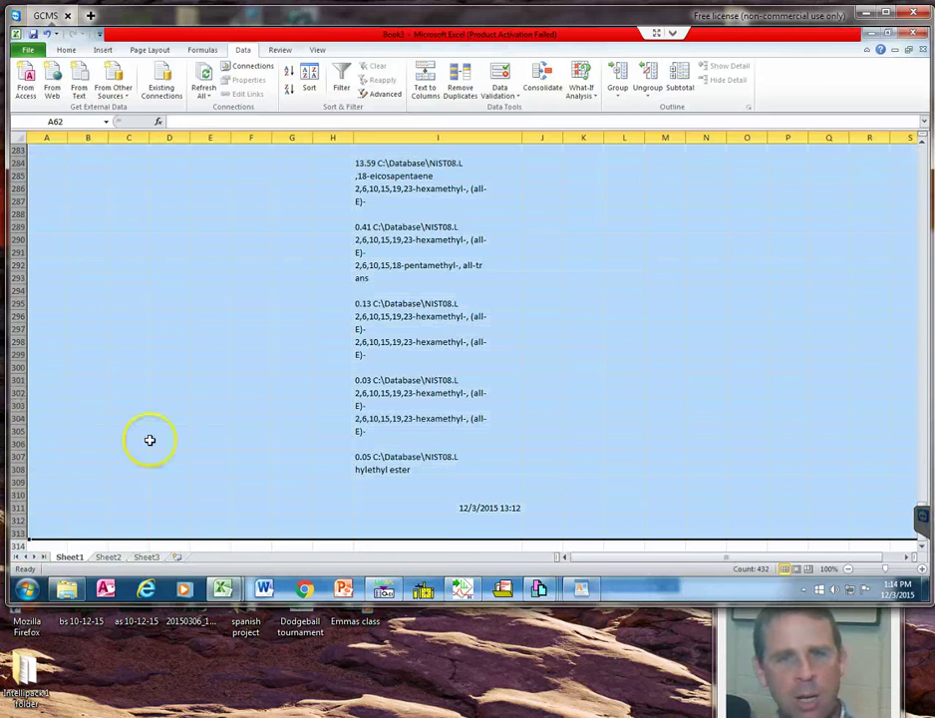
pyautogui.scroll(20, 212, 447)
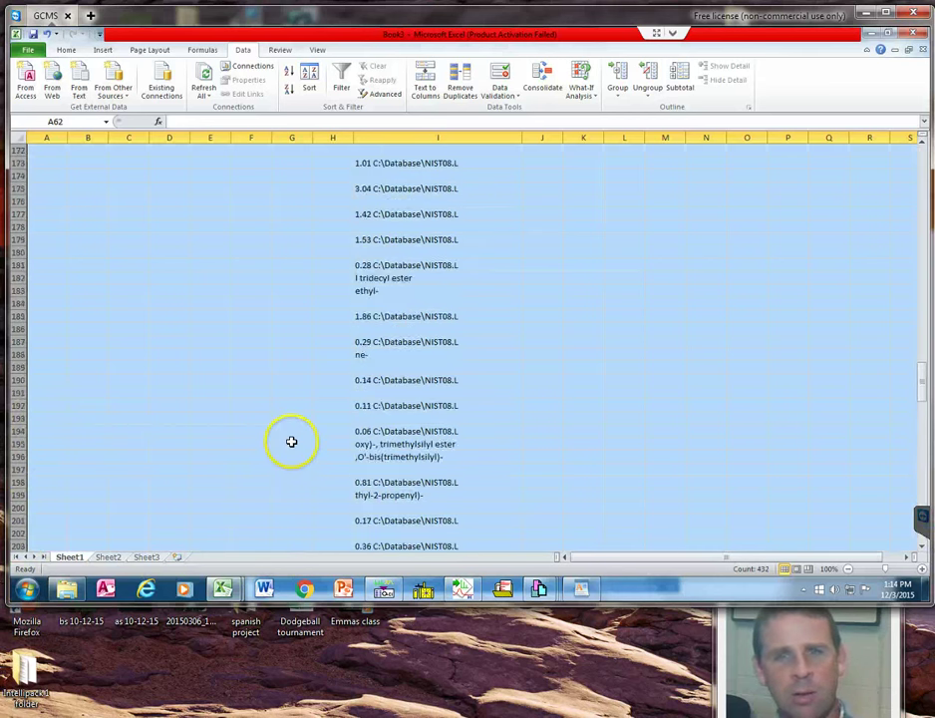
pyautogui.scroll(20, 291, 441)
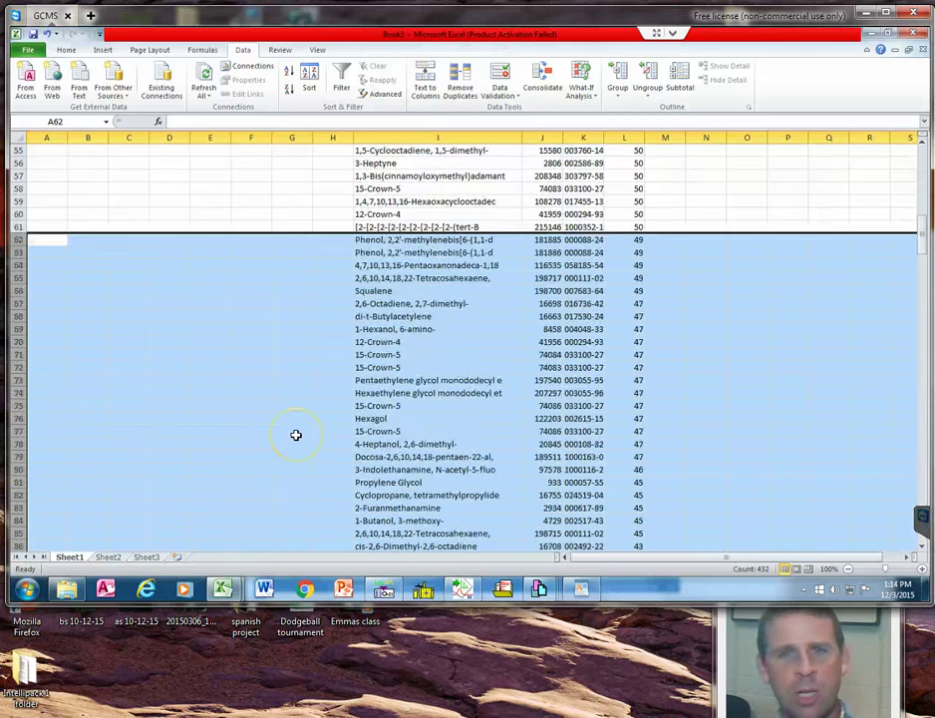
pyautogui.scroll(5, 280, 448)
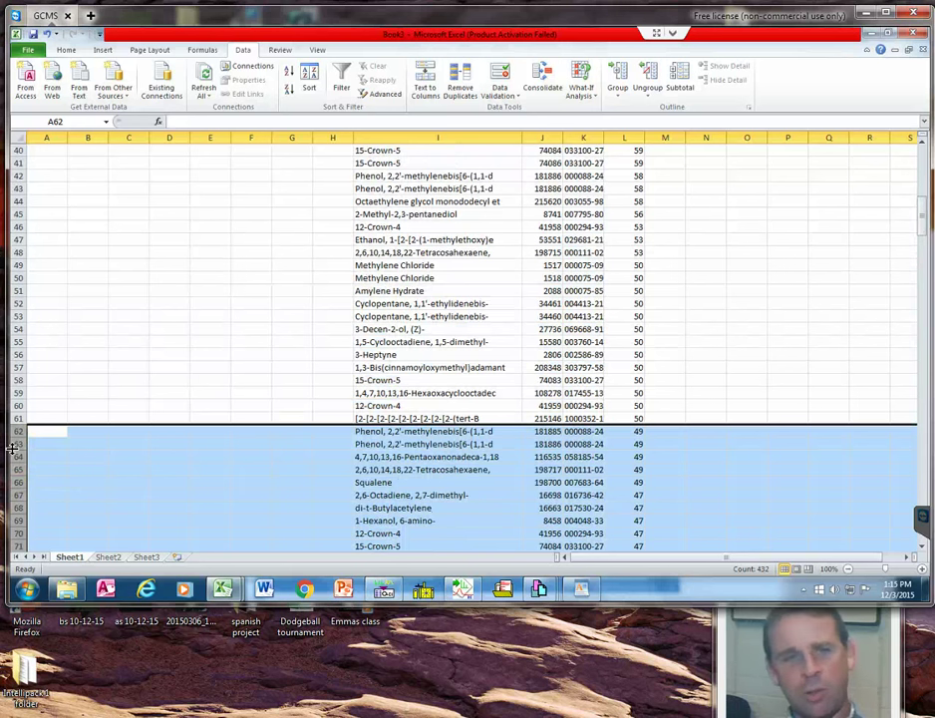
pyautogui.click(45, 426)
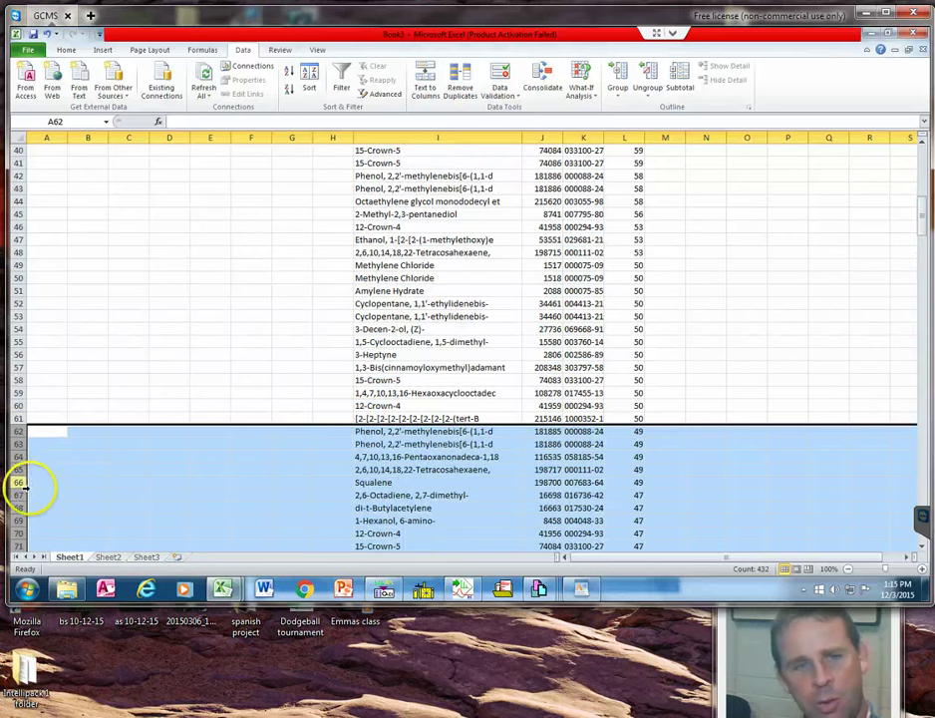
pyautogui.scroll(-20, 29, 494)
pyautogui.moveTo(30, 493); pyautogui.dragTo(30, 496)
pyautogui.scroll(20, 29, 493)
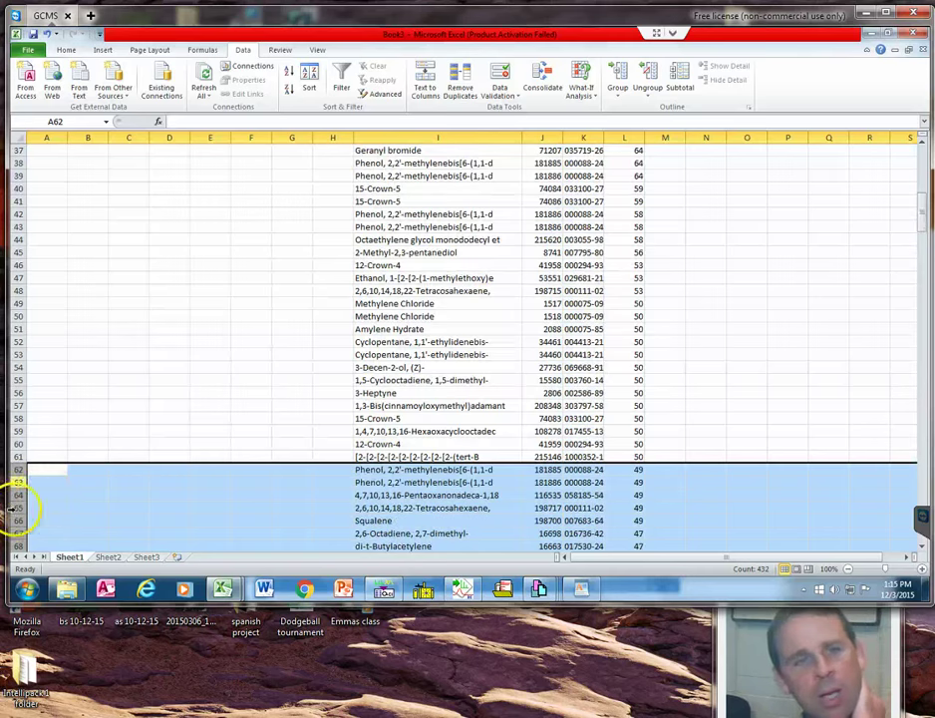
pyautogui.rightClick(16, 483)
pyautogui.click(50, 403)
pyautogui.click(345, 356)
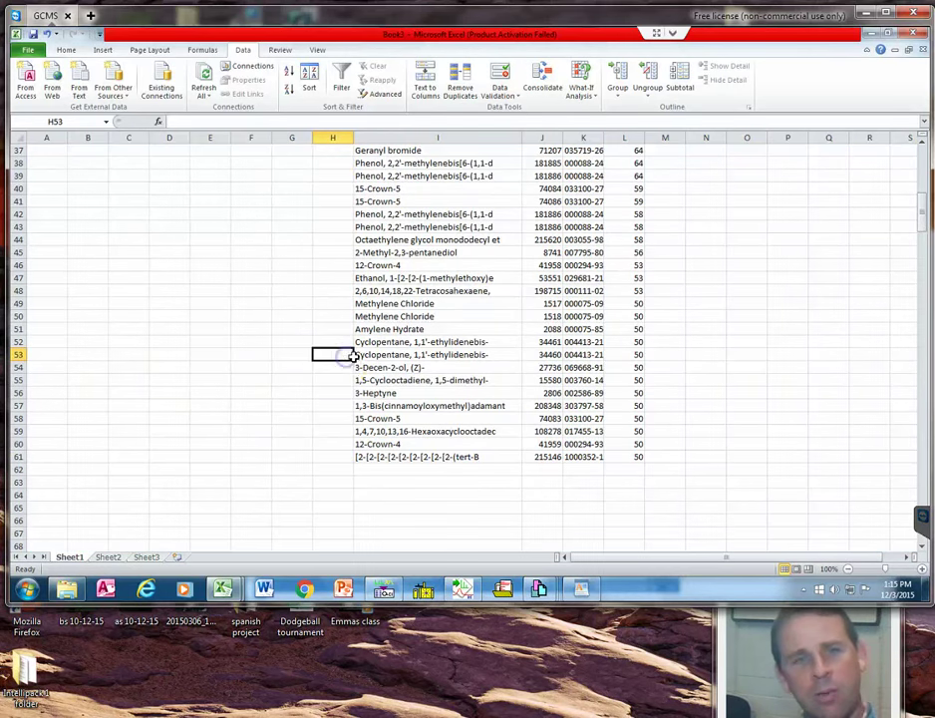
pyautogui.click(16, 458)
# - Inspect the truncated compound name in I61 and scroll through the hit list
pyautogui.click(415, 457)
pyautogui.scroll(5, 435, 436)
pyautogui.scroll(7, 435, 435)
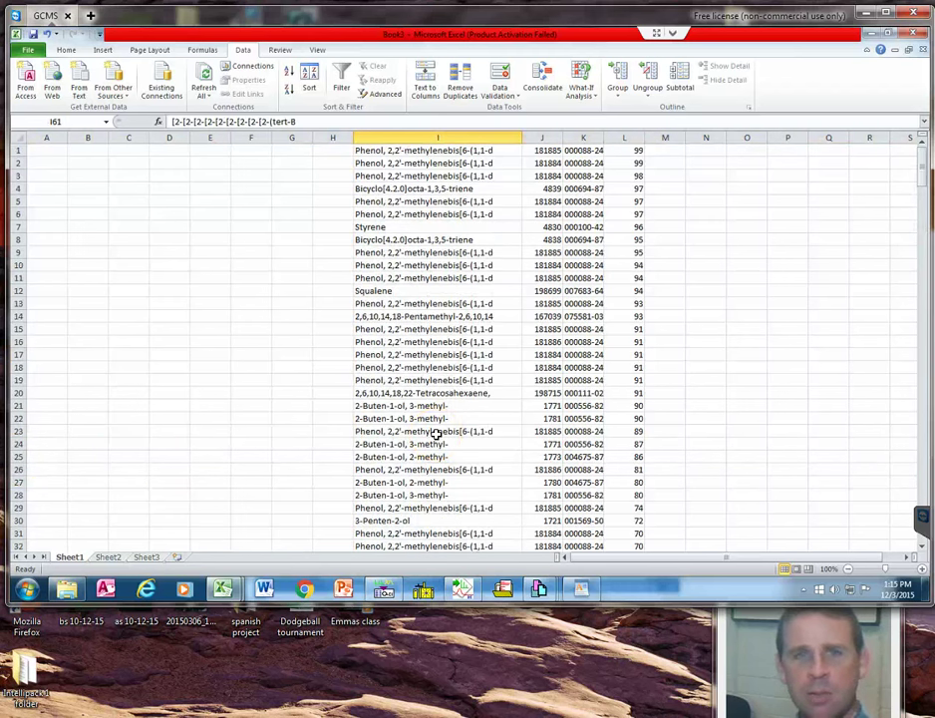
pyautogui.scroll(-12, 476, 240)
pyautogui.scroll(12, 634, 456)
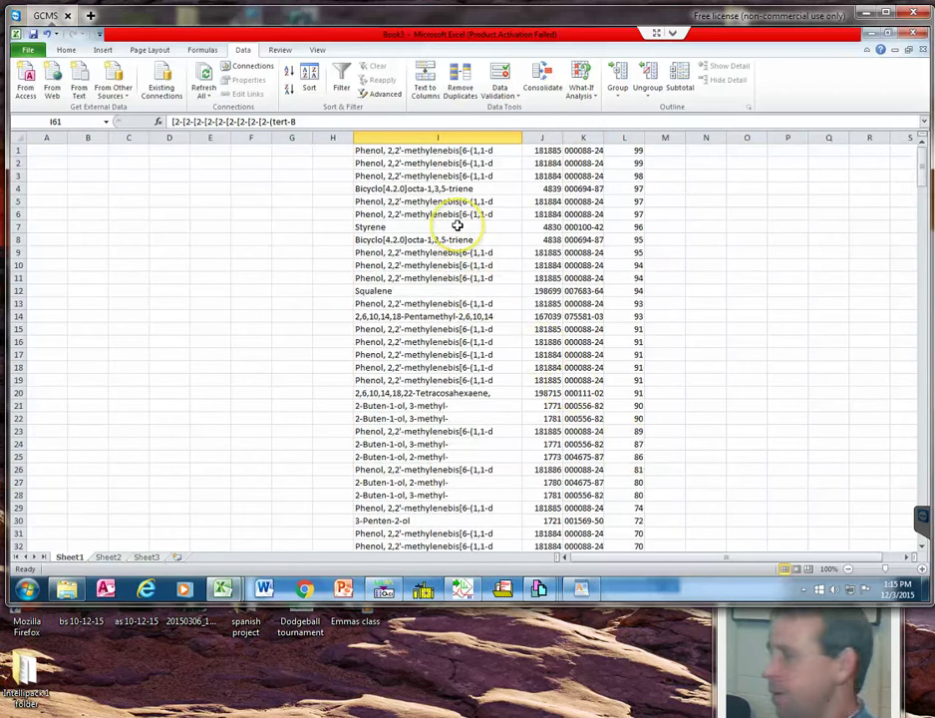
pyautogui.scroll(-16, 418, 219)
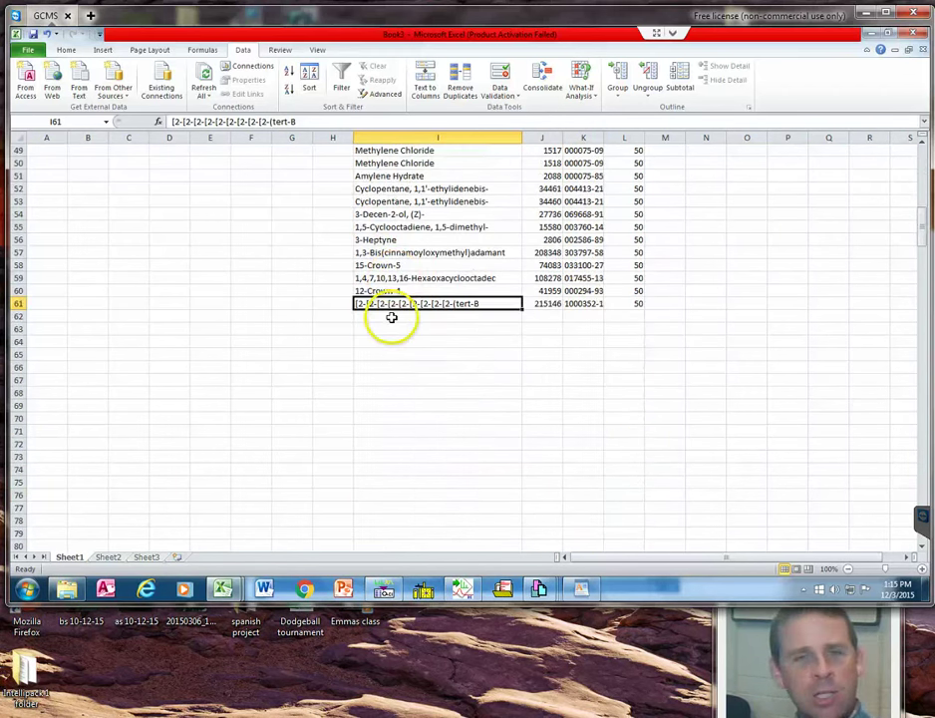
pyautogui.scroll(16, 409, 319)
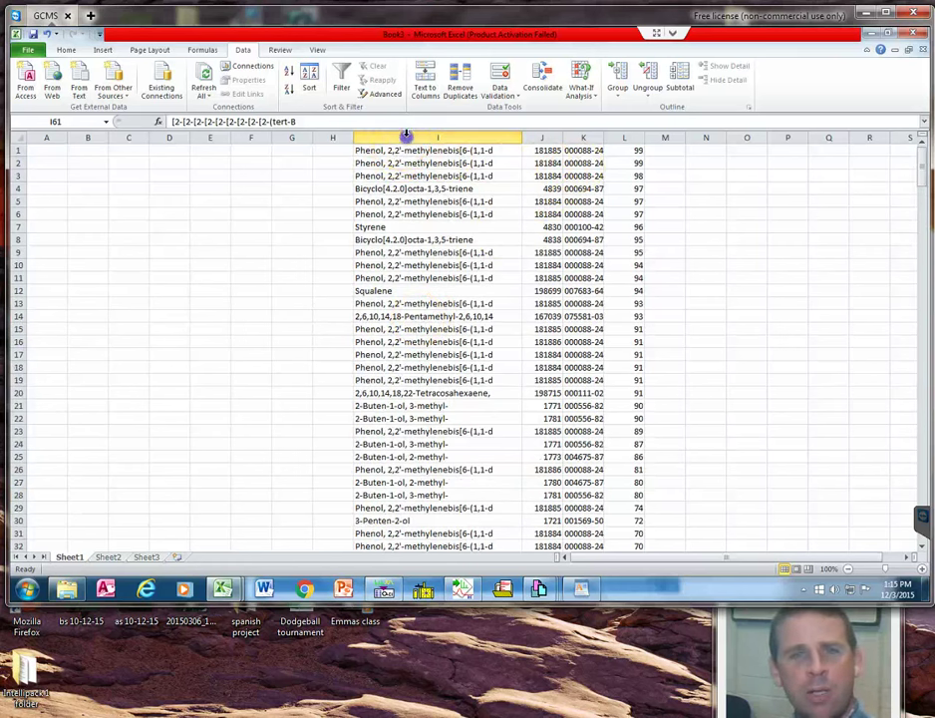
# - Sort columns I–L by compound name in column I, Z to A
pyautogui.moveTo(413, 137); pyautogui.dragTo(628, 132)
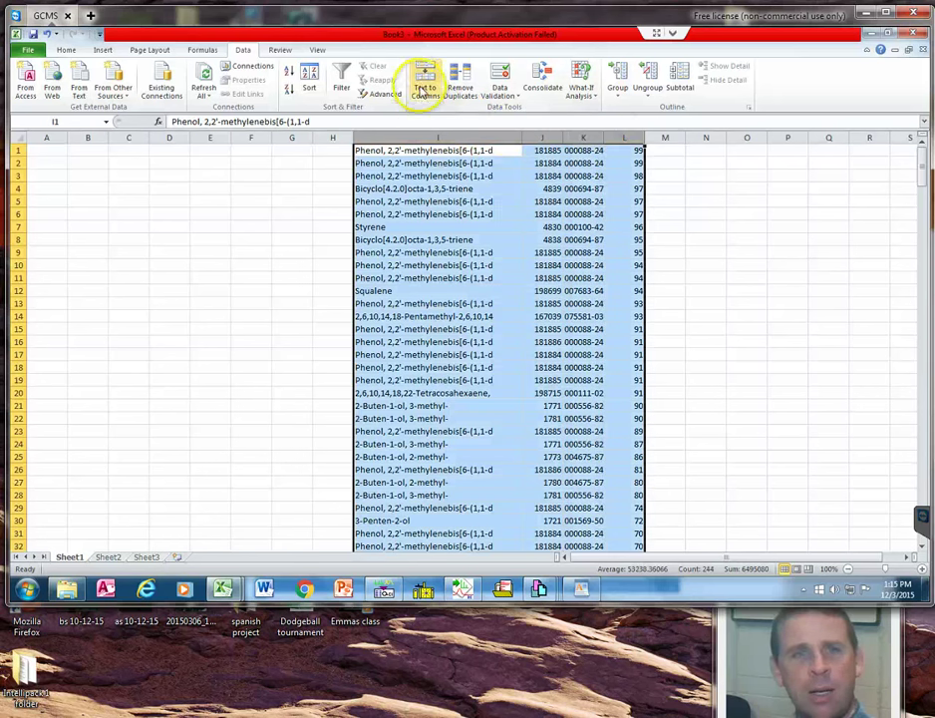
pyautogui.click(309, 82)
pyautogui.click(478, 220)
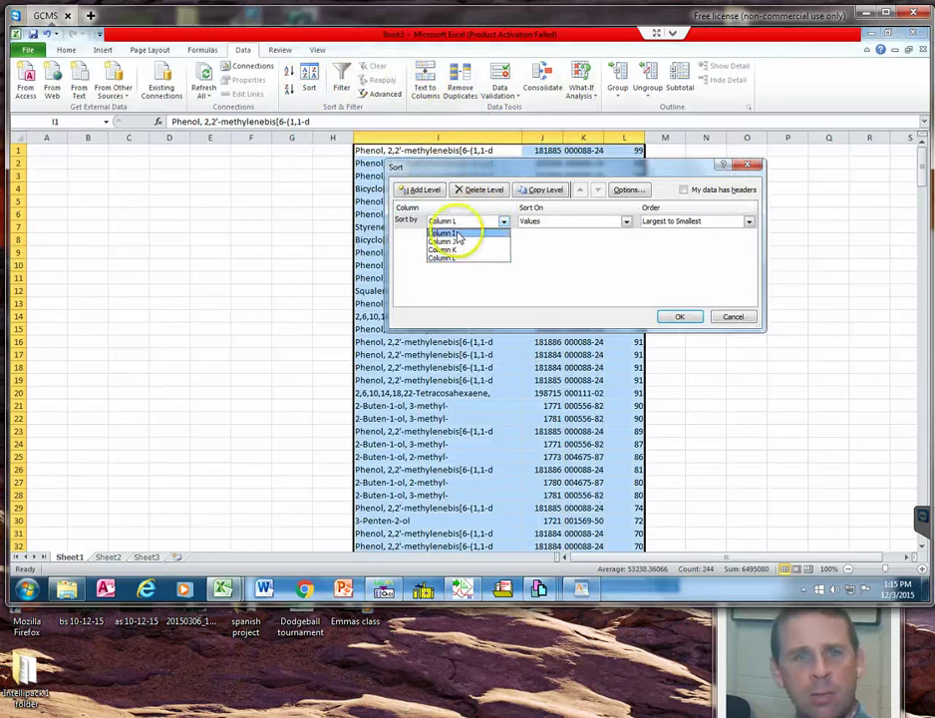
pyautogui.click(454, 232)
pyautogui.click(678, 316)
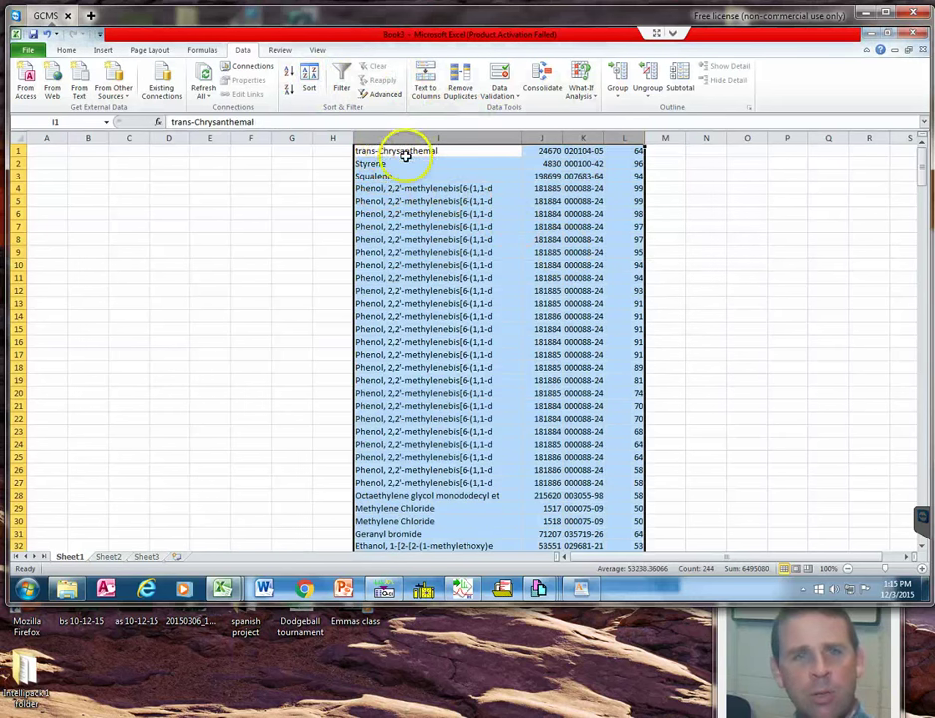
pyautogui.click(382, 190)
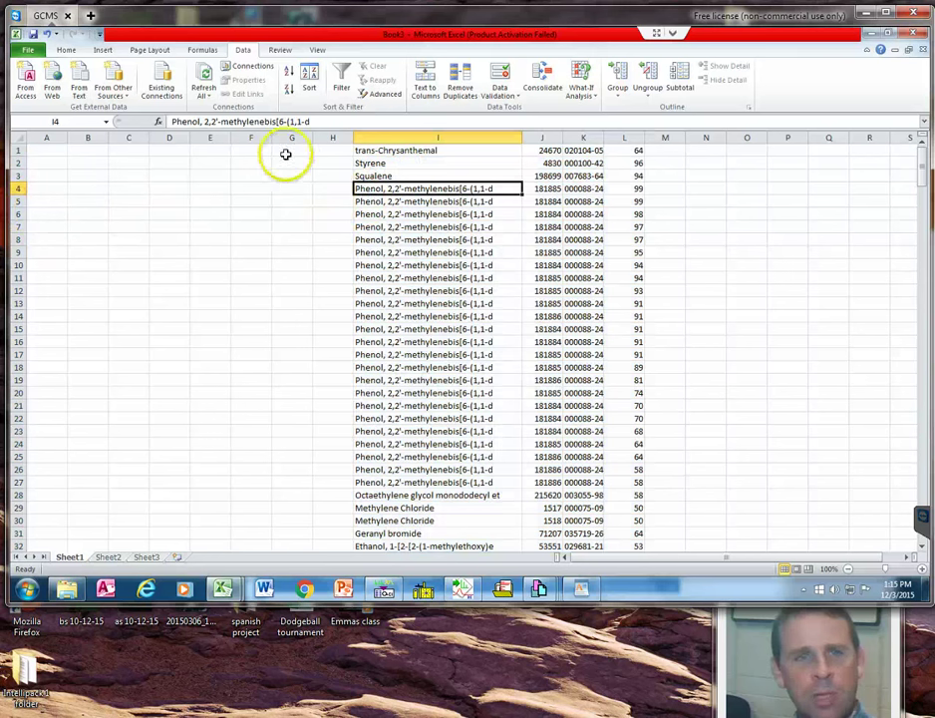
# - Delete the empty columns D to H
pyautogui.moveTo(165, 140); pyautogui.dragTo(332, 140)
pyautogui.rightClick(332, 140)
pyautogui.click(363, 237)
pyautogui.click(183, 202)
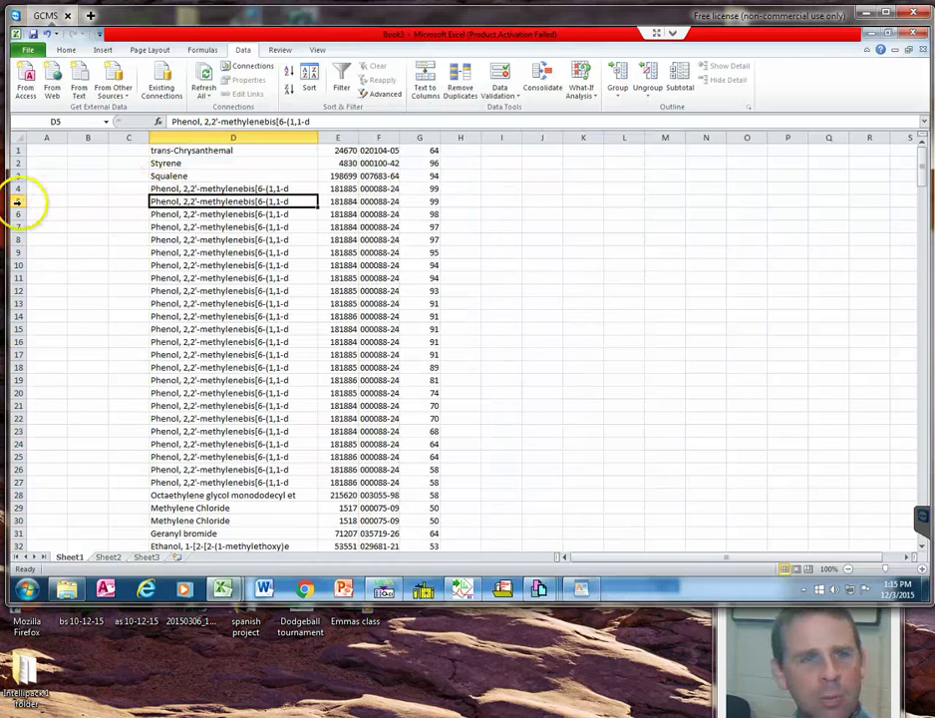
# - Delete duplicate Phenol, 2,2'-methylenebis rows 5–27, then select the area-number column E
pyautogui.moveTo(17, 201); pyautogui.dragTo(8, 397)
pyautogui.moveTo(6, 468); pyautogui.dragTo(10, 482)
pyautogui.rightClick(19, 367)
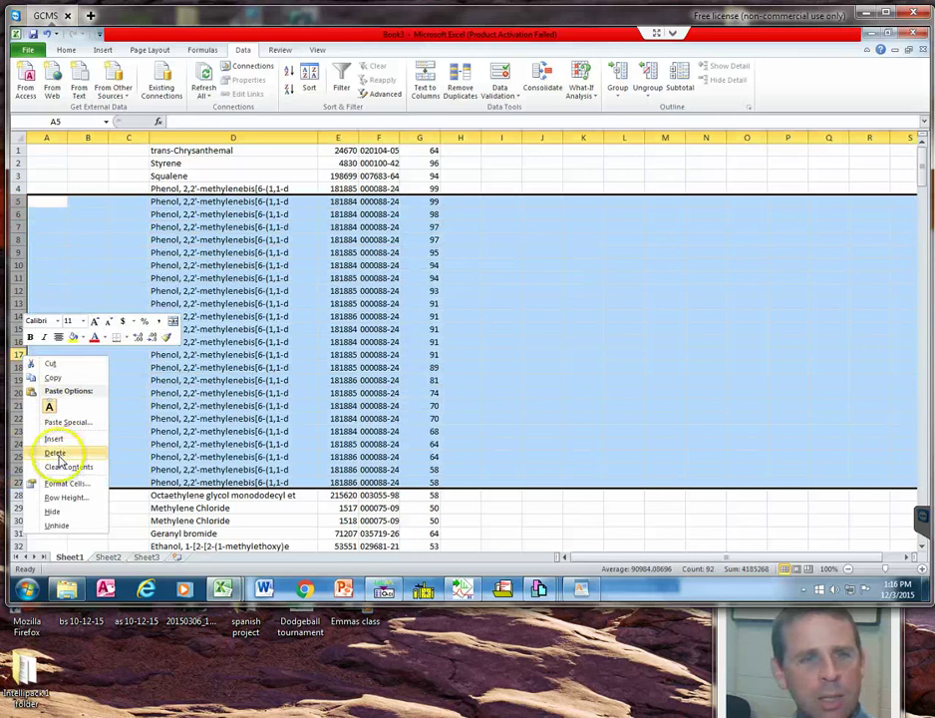
pyautogui.click(57, 454)
pyautogui.click(175, 278)
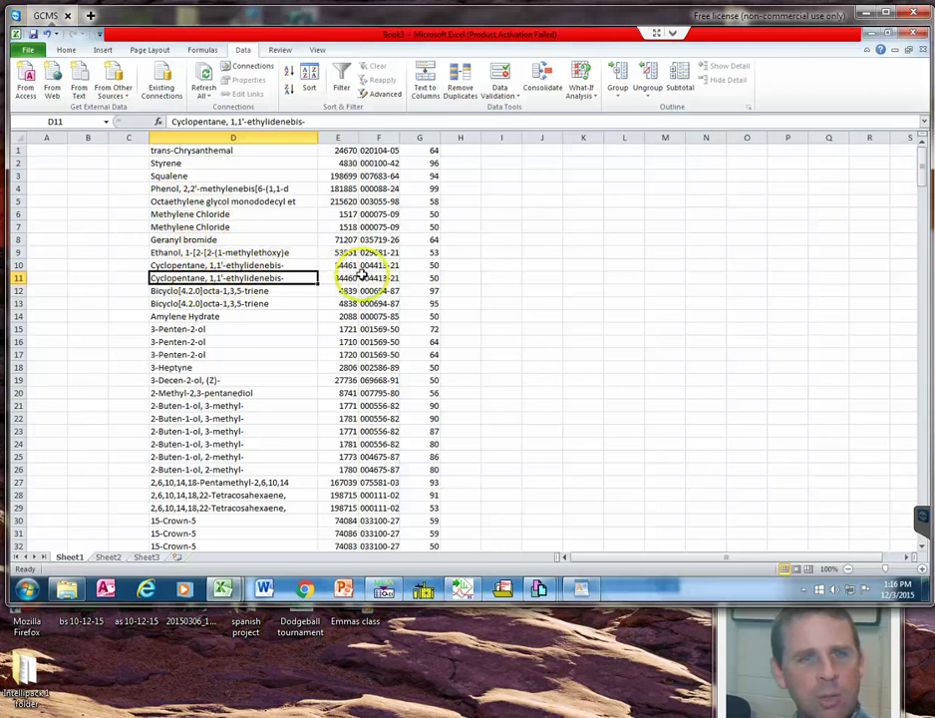
pyautogui.click(368, 268)
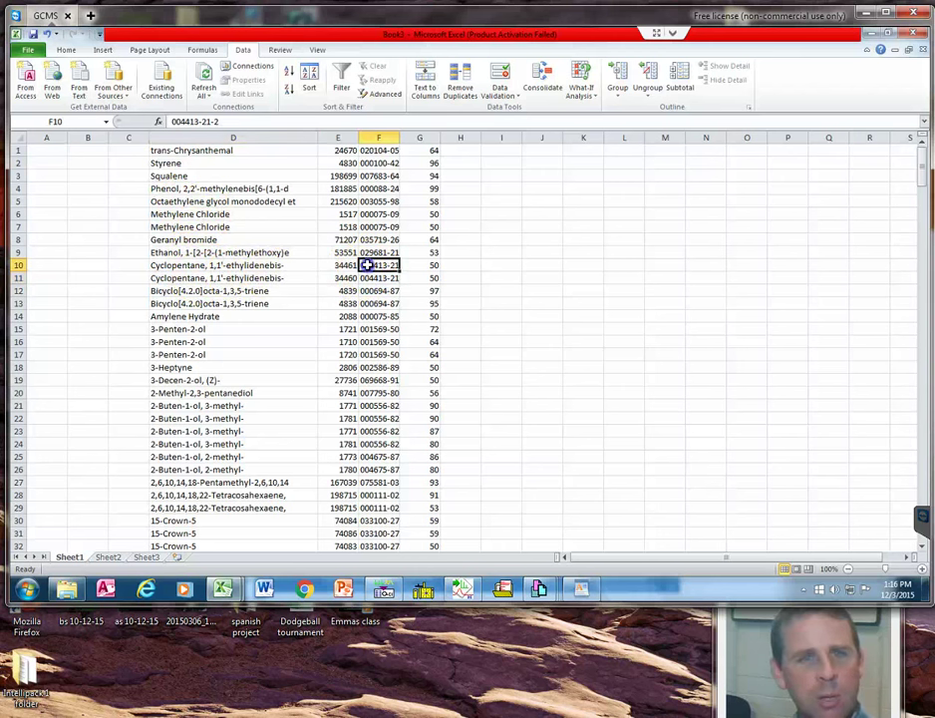
pyautogui.click(344, 138)
# - Delete the area-number column and AutoFit column E so full CAS numbers show
pyautogui.moveTo(359, 138); pyautogui.dragTo(349, 138)
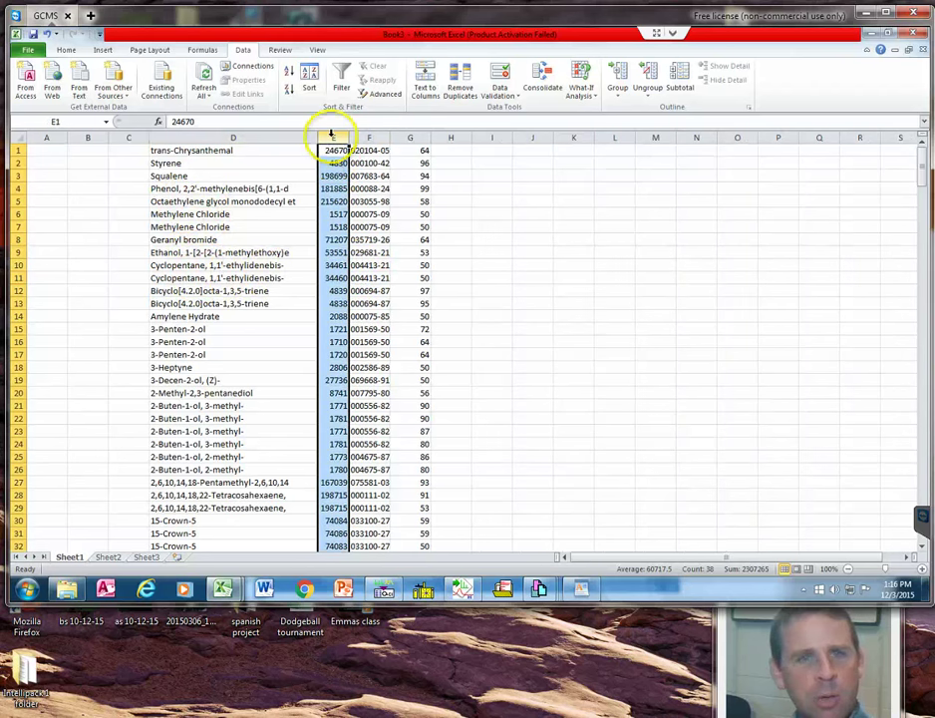
pyautogui.rightClick(333, 138)
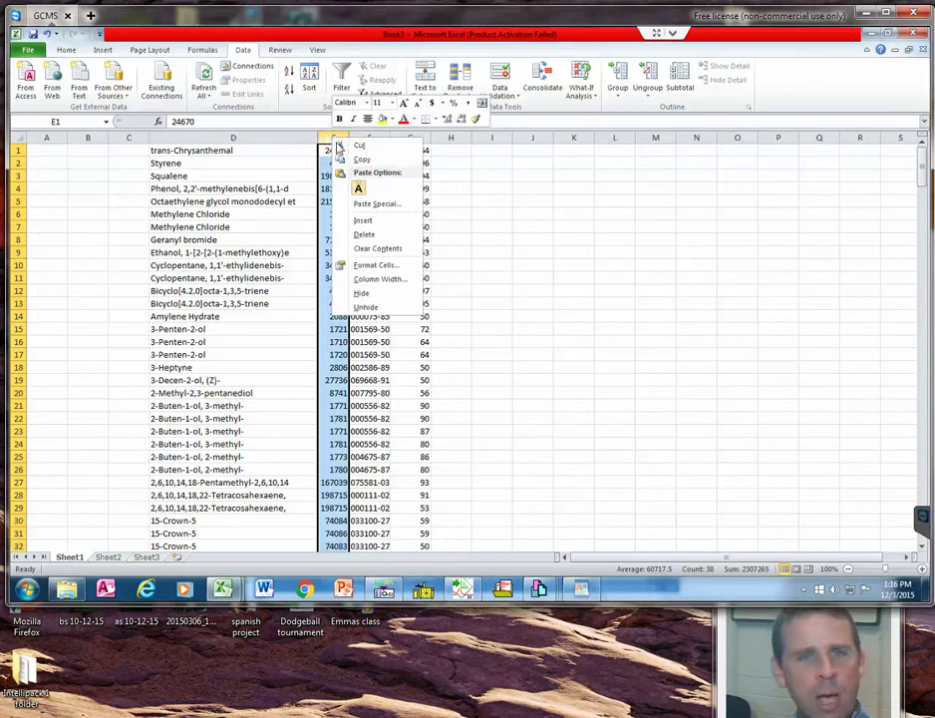
pyautogui.click(364, 235)
pyautogui.click(340, 166)
pyautogui.doubleClick(358, 138)
# - Check Squalene's CAS number and match quality
pyautogui.click(229, 176)
pyautogui.click(344, 179)
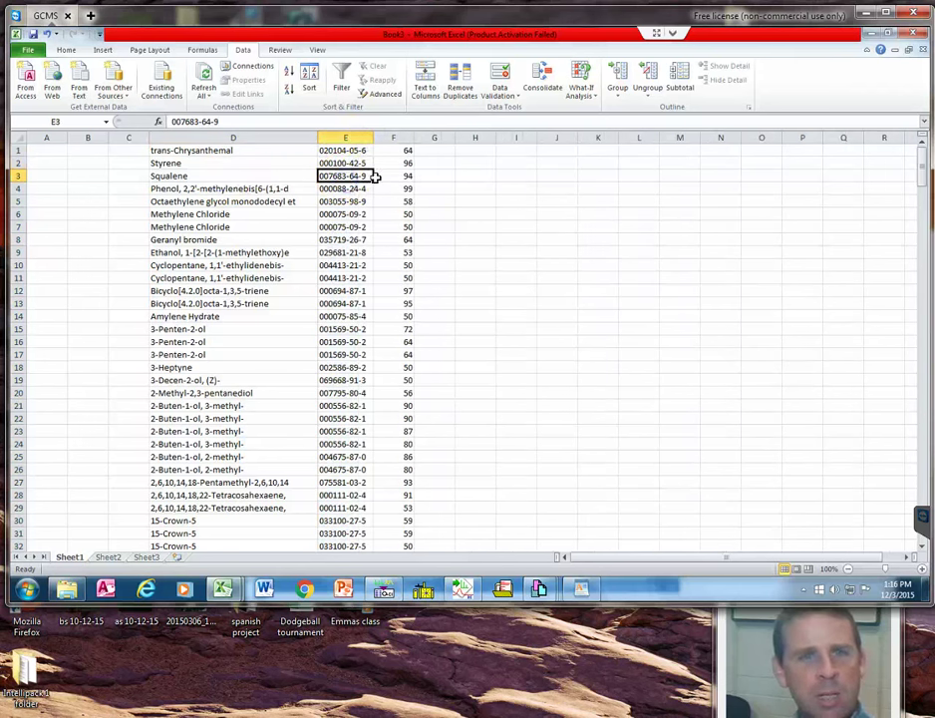
pyautogui.click(386, 177)
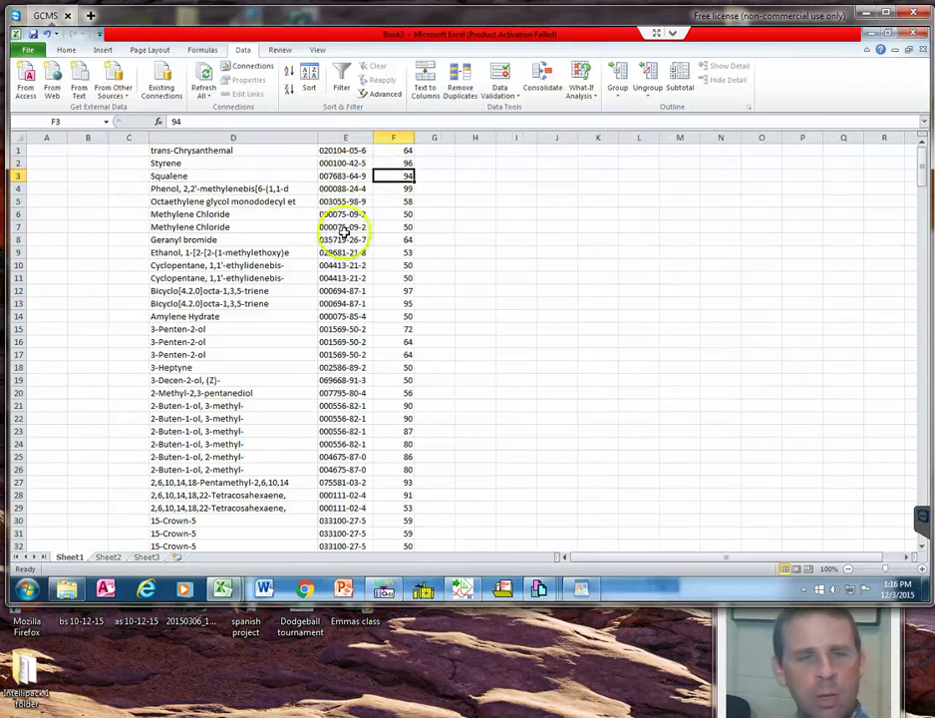
# - Delete the two extra 15-Crown-5 rows and the repeated 2-Buten-1-ol, 3-methyl- rows
pyautogui.scroll(-1, 317, 351)
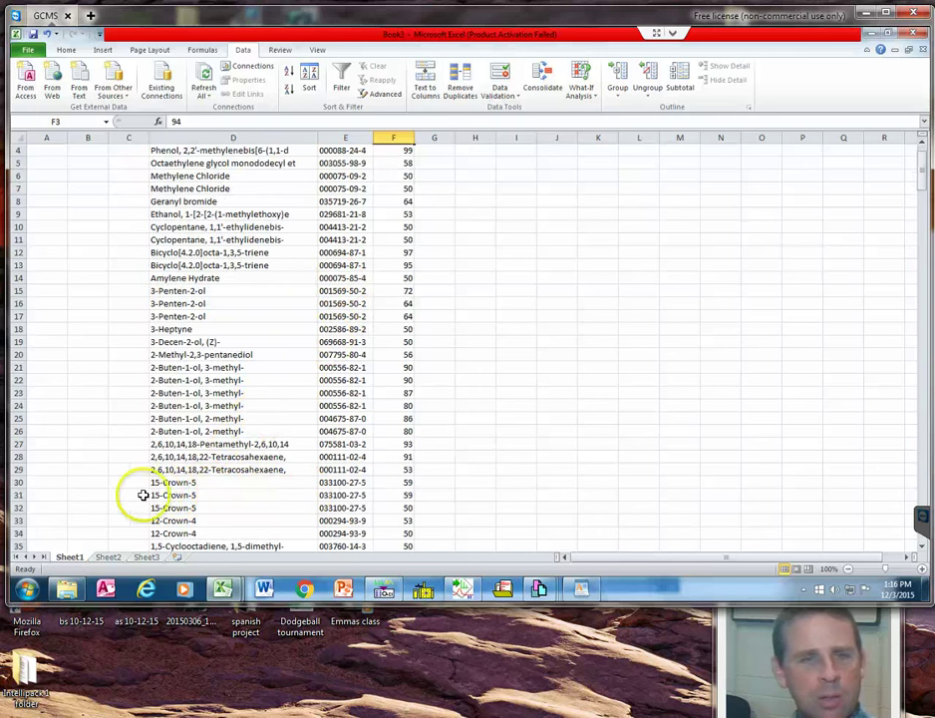
pyautogui.moveTo(26, 495); pyautogui.dragTo(17, 511)
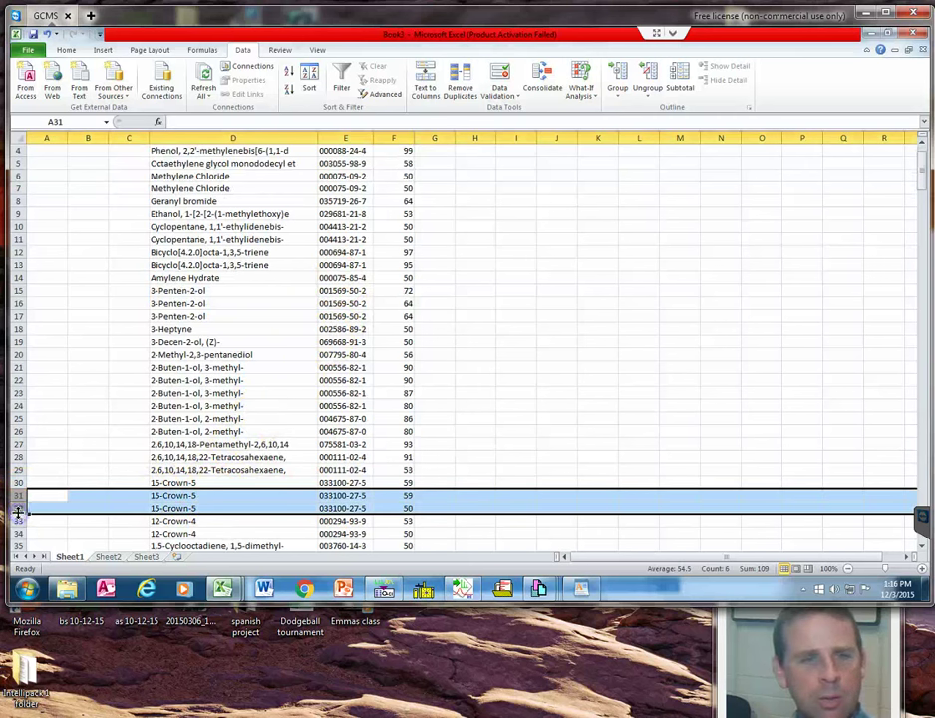
pyautogui.rightClick(17, 509)
pyautogui.click(55, 425)
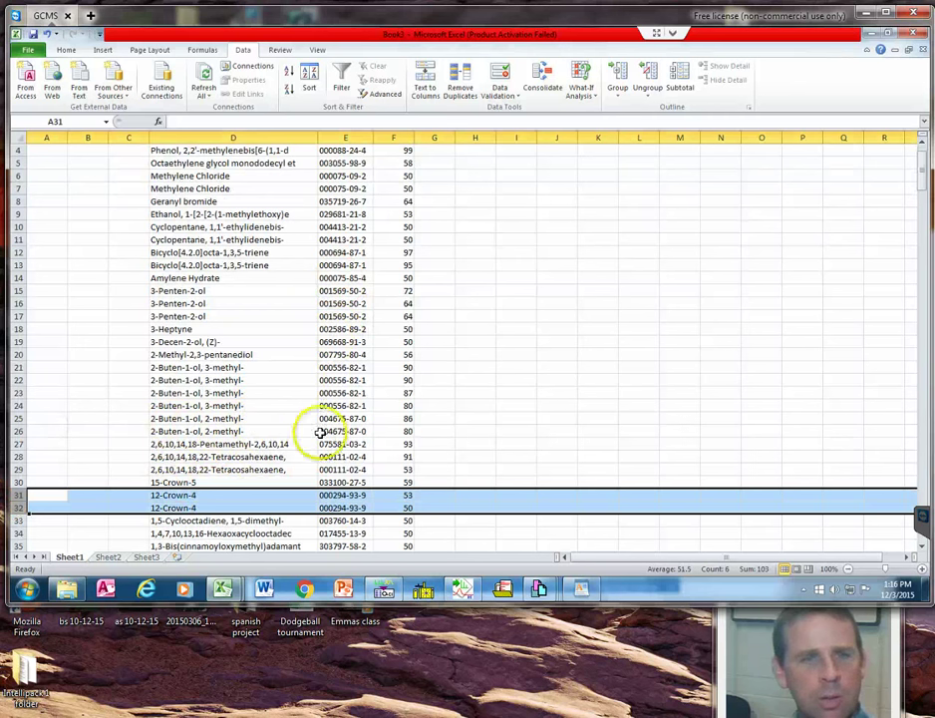
pyautogui.moveTo(355, 365); pyautogui.dragTo(356, 408)
pyautogui.moveTo(12, 380); pyautogui.dragTo(18, 406)
pyautogui.rightClick(18, 406)
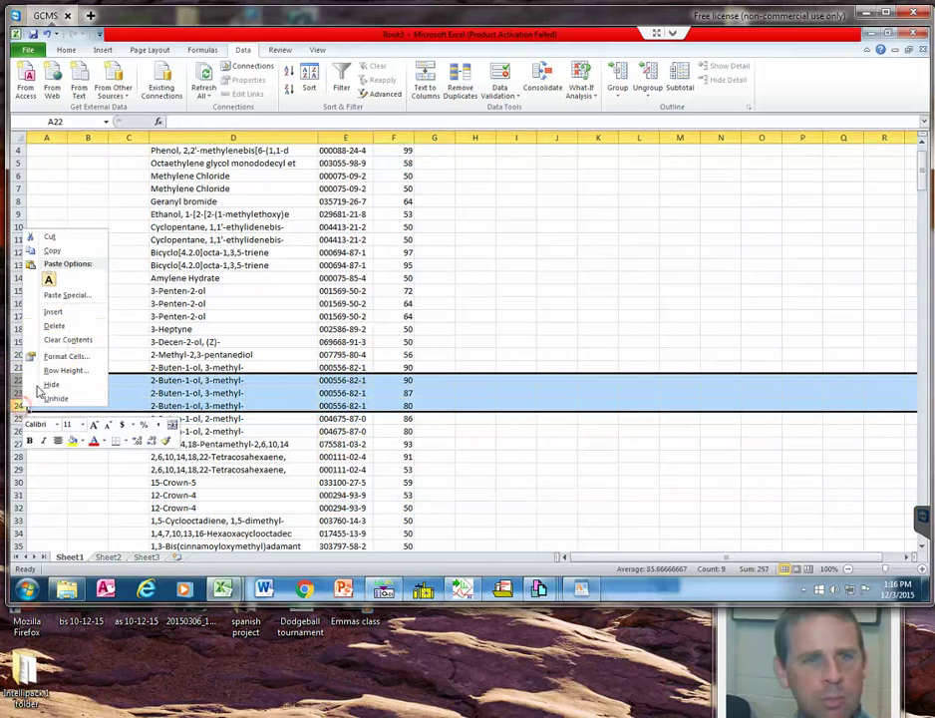
pyautogui.click(63, 325)
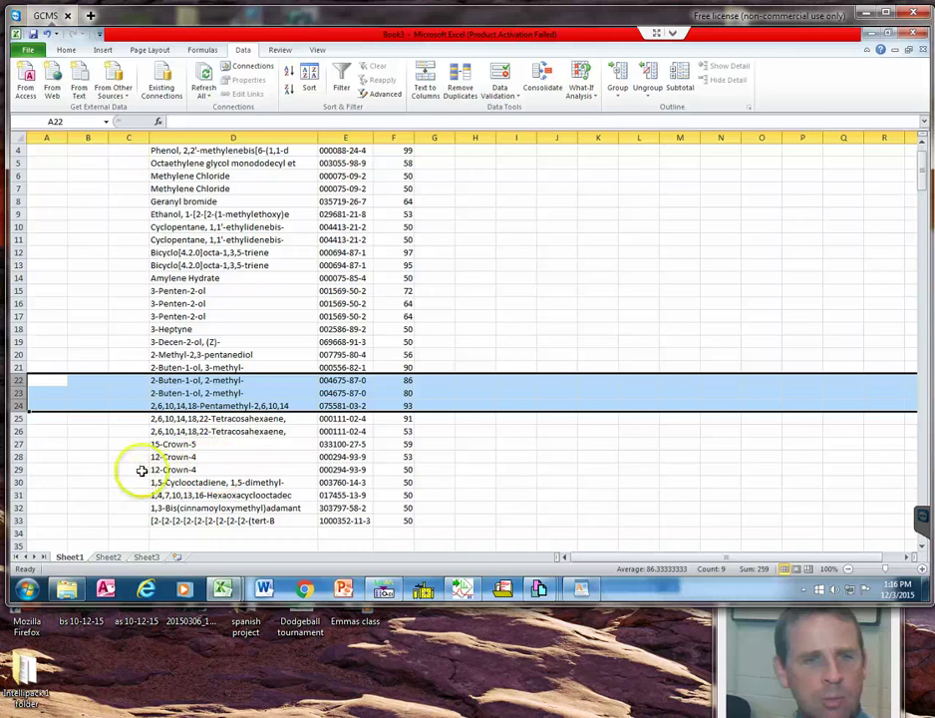
# - Delete the duplicate 12-Crown-4 and Tetracosahexaene rows
pyautogui.click(18, 470)
pyautogui.rightClick(18, 469)
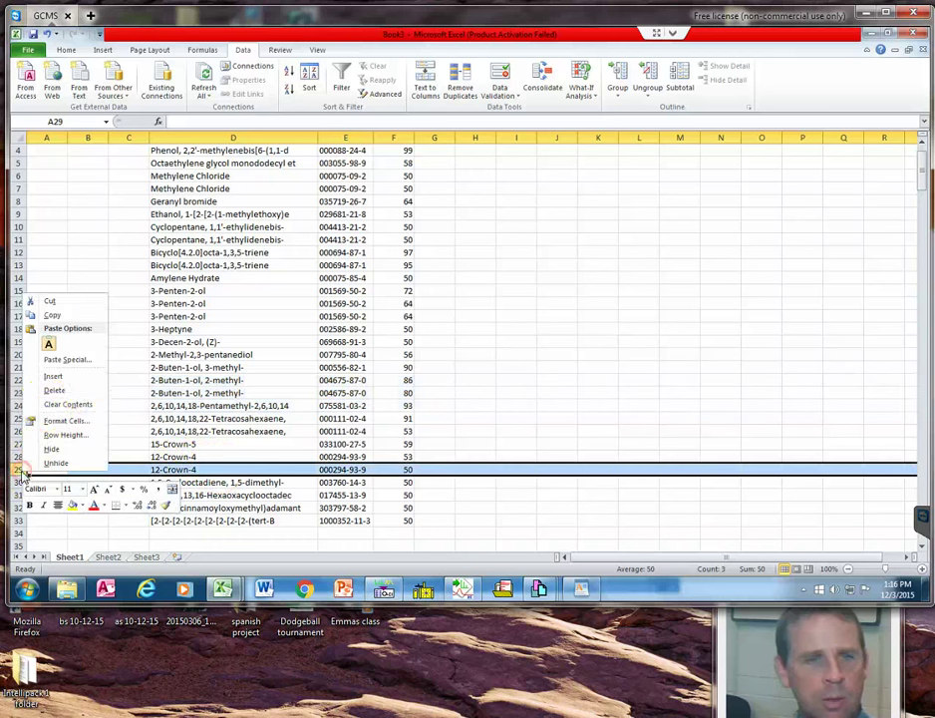
pyautogui.click(42, 389)
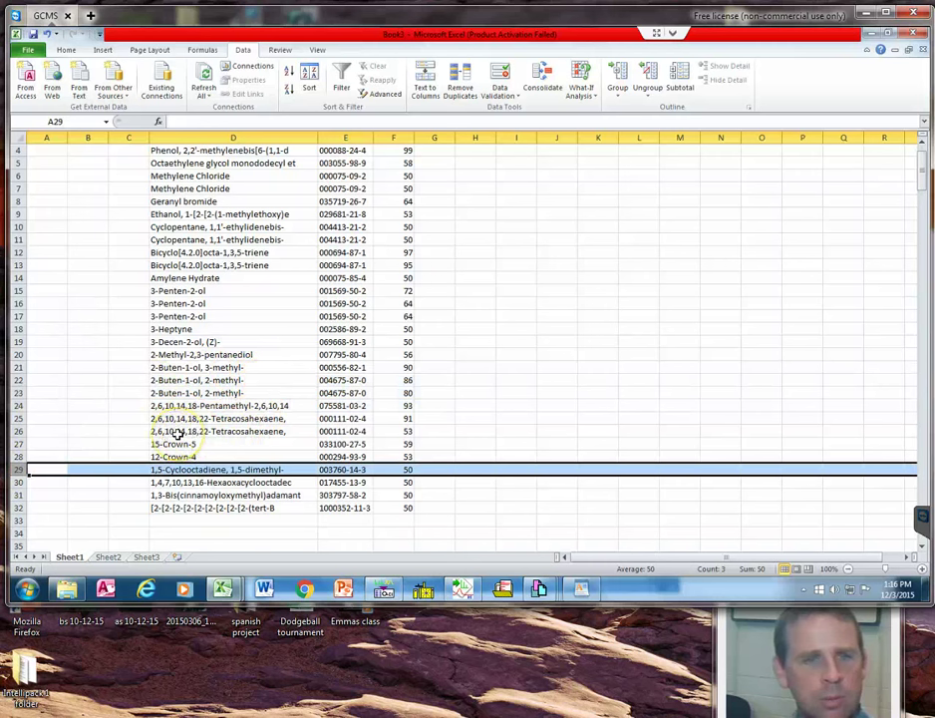
pyautogui.rightClick(18, 431)
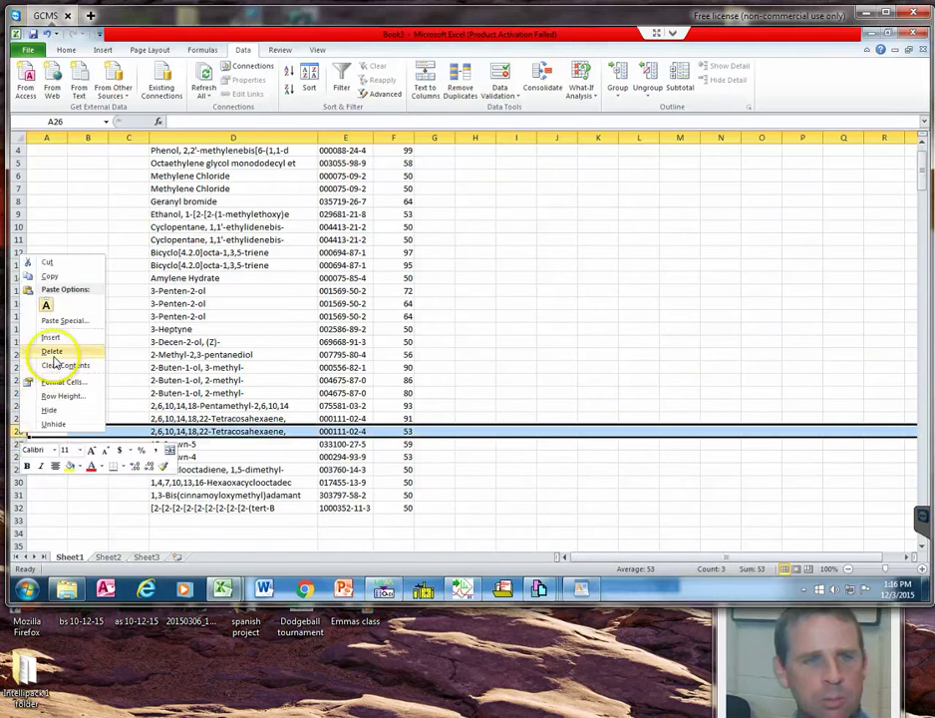
pyautogui.click(53, 353)
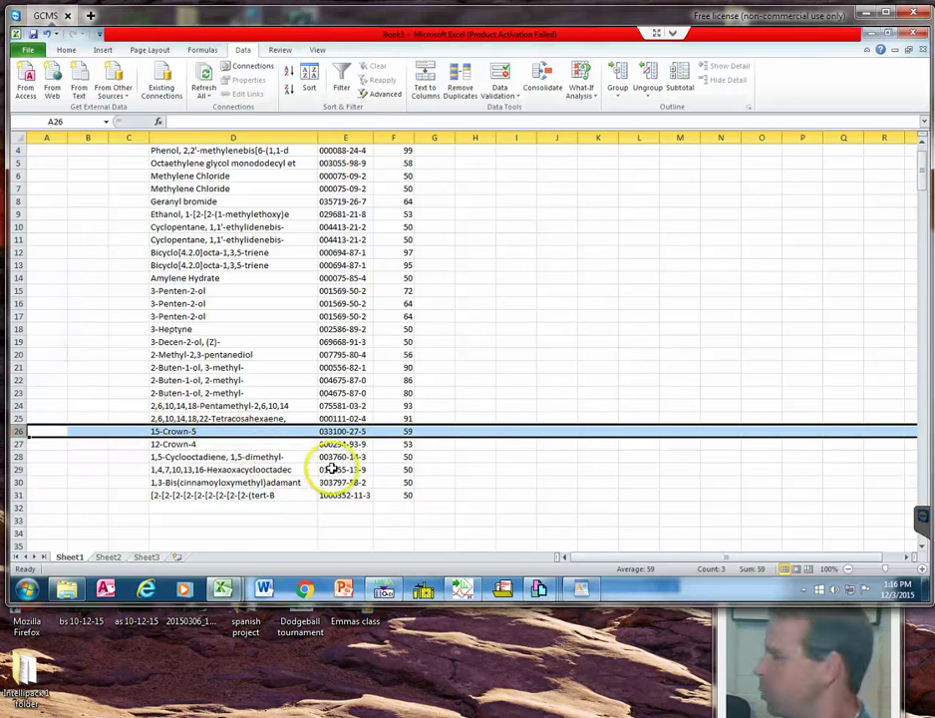
# - Delete the second Methylene Chloride row and the duplicate Bicyclo[4.2.0]octa-1,3,5-triene row
pyautogui.scroll(1, 332, 469)
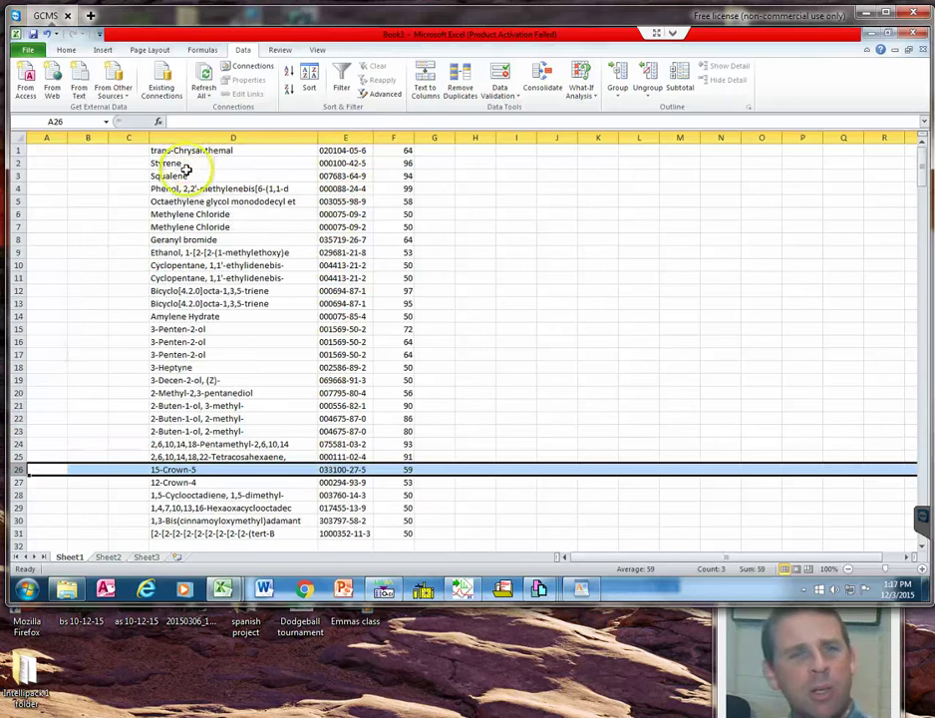
pyautogui.click(17, 227)
pyautogui.rightClick(18, 227)
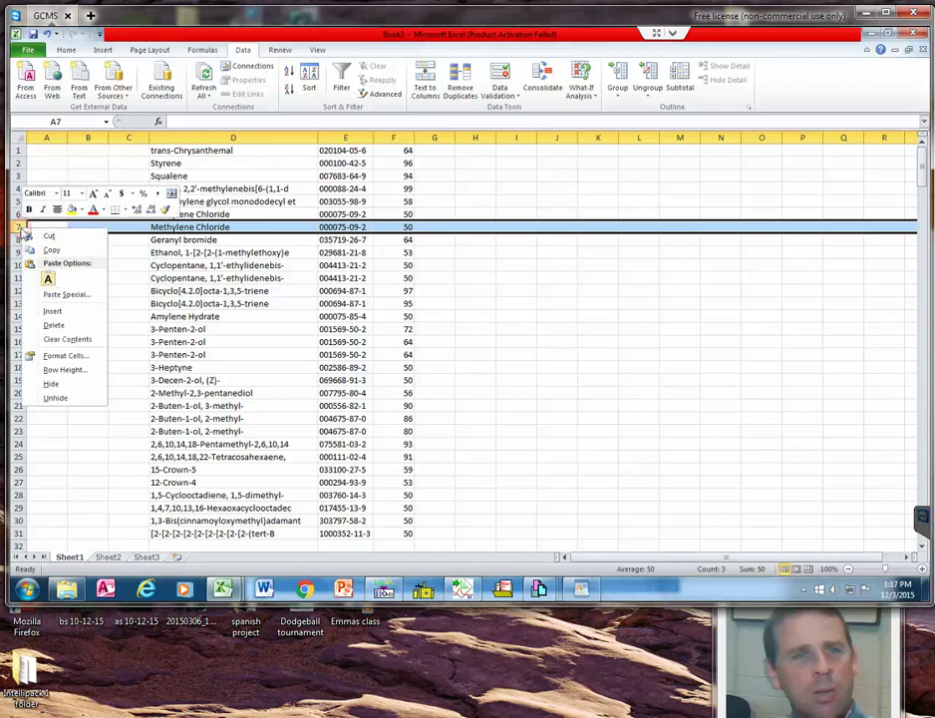
pyautogui.click(55, 325)
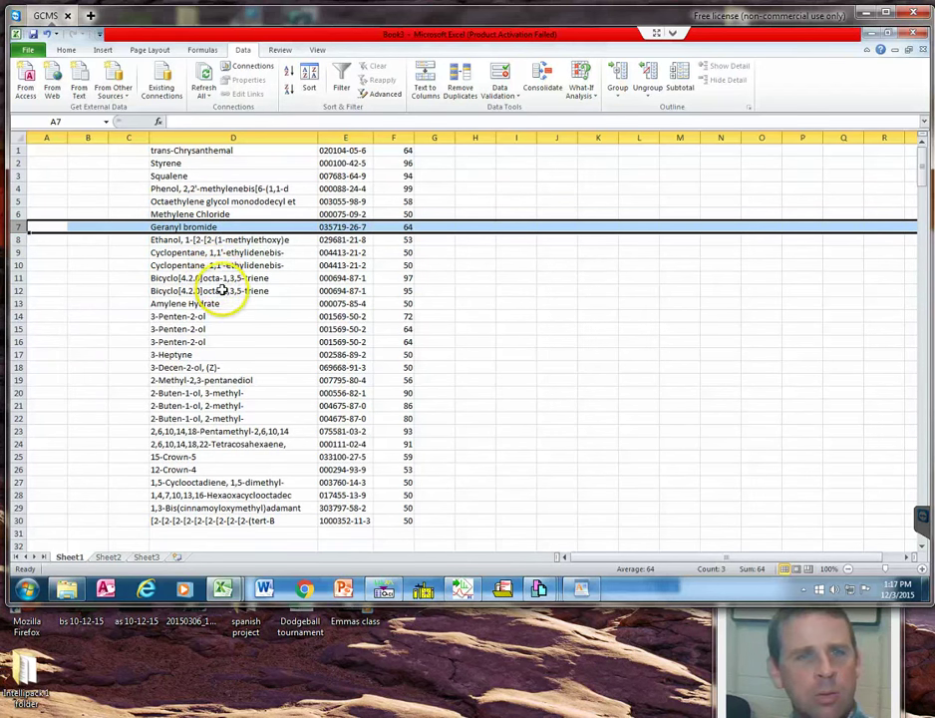
pyautogui.click(19, 291)
pyautogui.rightClick(19, 290)
pyautogui.click(62, 384)
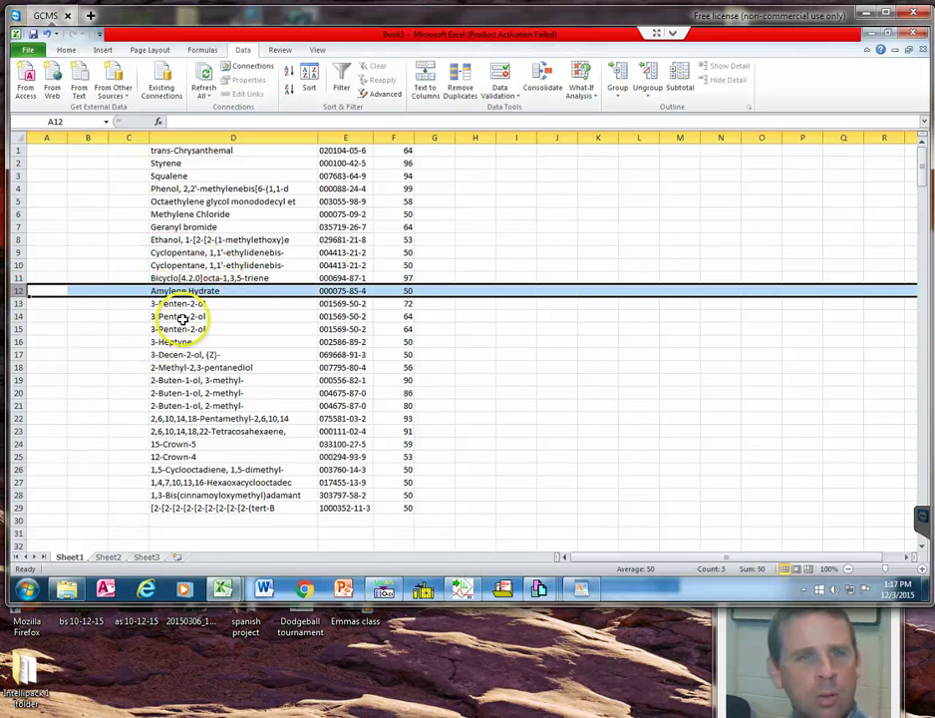
# - Delete the two extra 3-Penten-2-ol rows and the duplicate 2-Buten-1-ol, 2-methyl- row
pyautogui.moveTo(18, 316); pyautogui.dragTo(19, 328)
pyautogui.rightClick(19, 329)
pyautogui.click(66, 425)
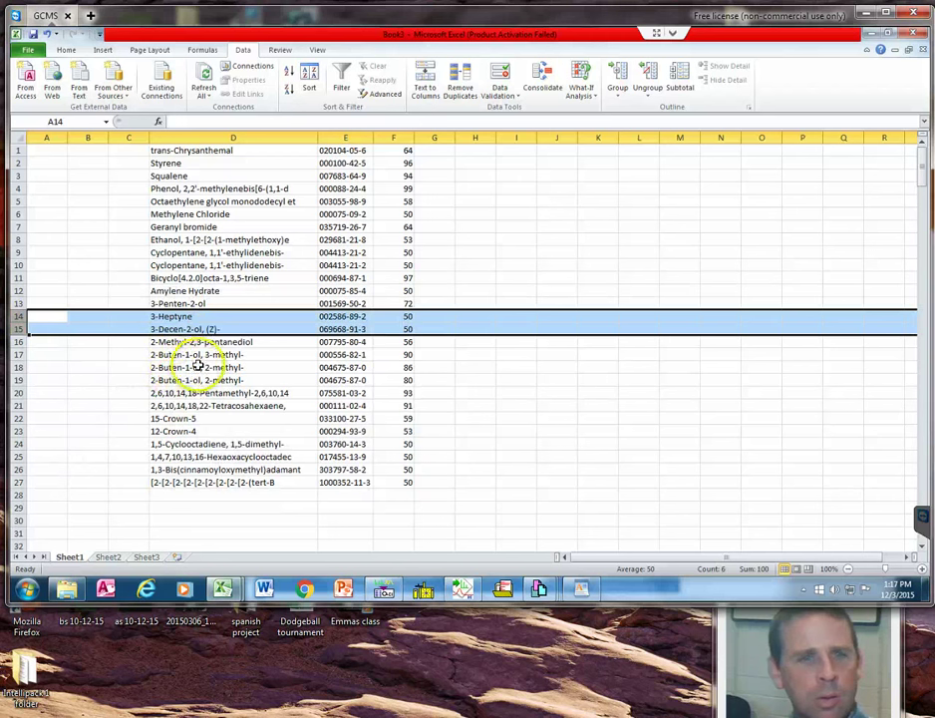
pyautogui.rightClick(17, 380)
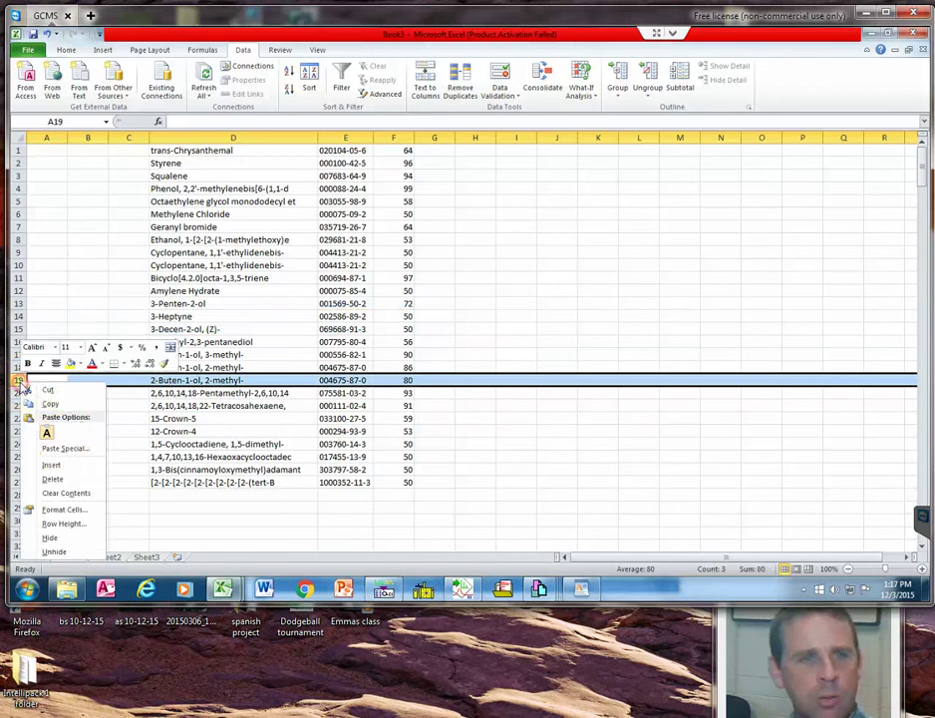
pyautogui.click(55, 480)
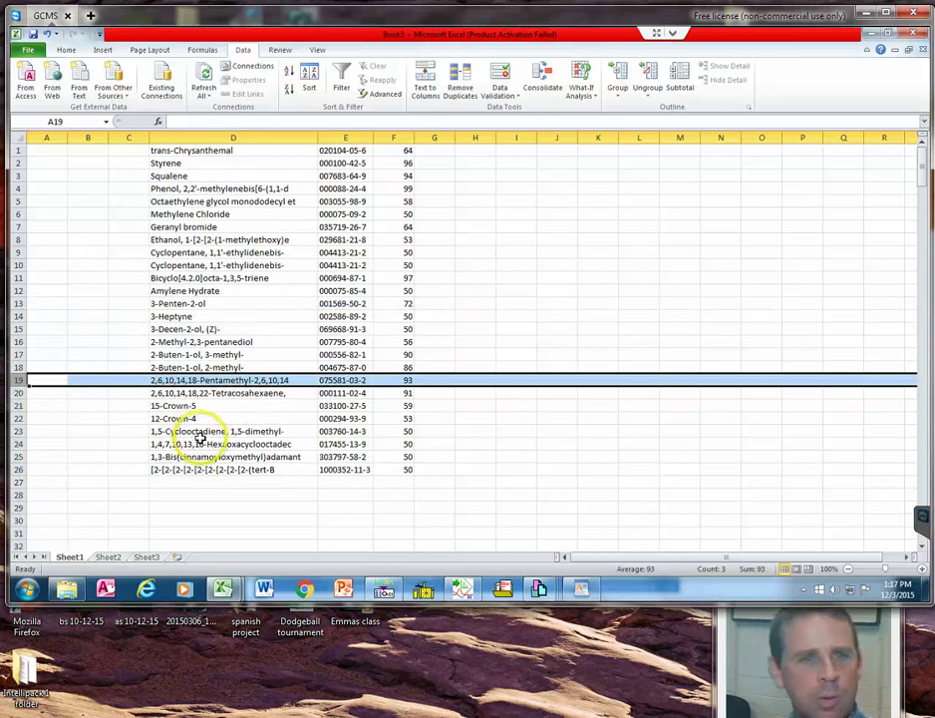
pyautogui.click(429, 493)
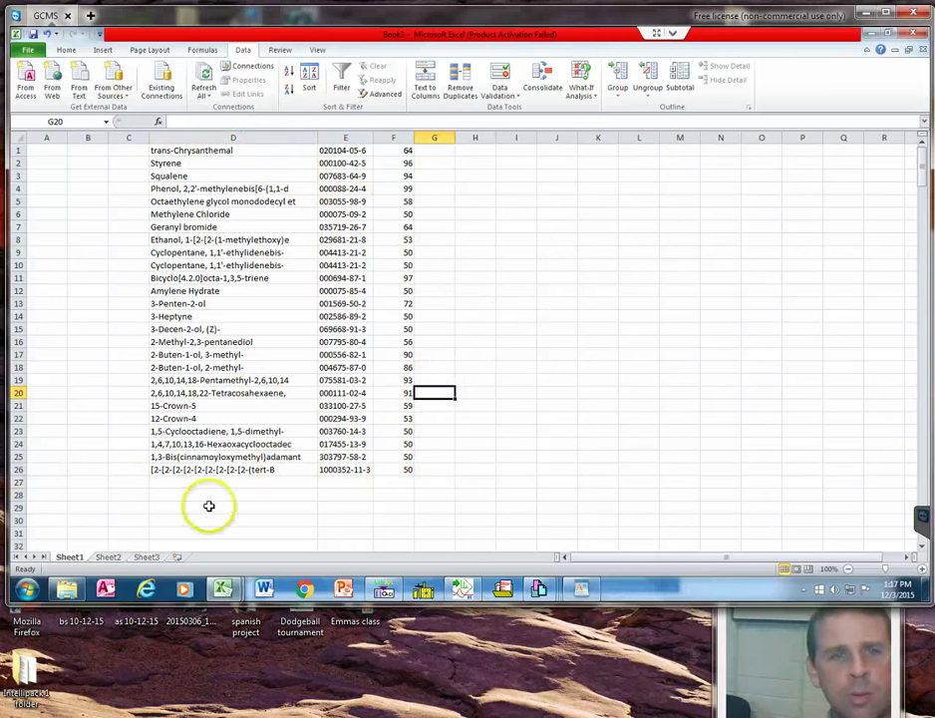
pyautogui.click(199, 471)
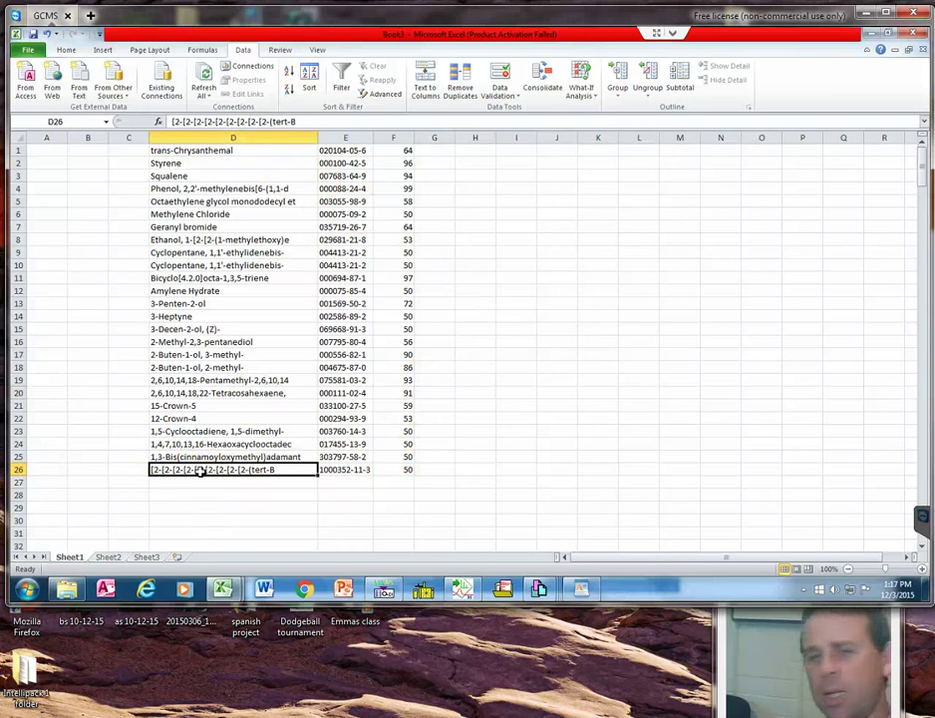
pyautogui.click(327, 471)
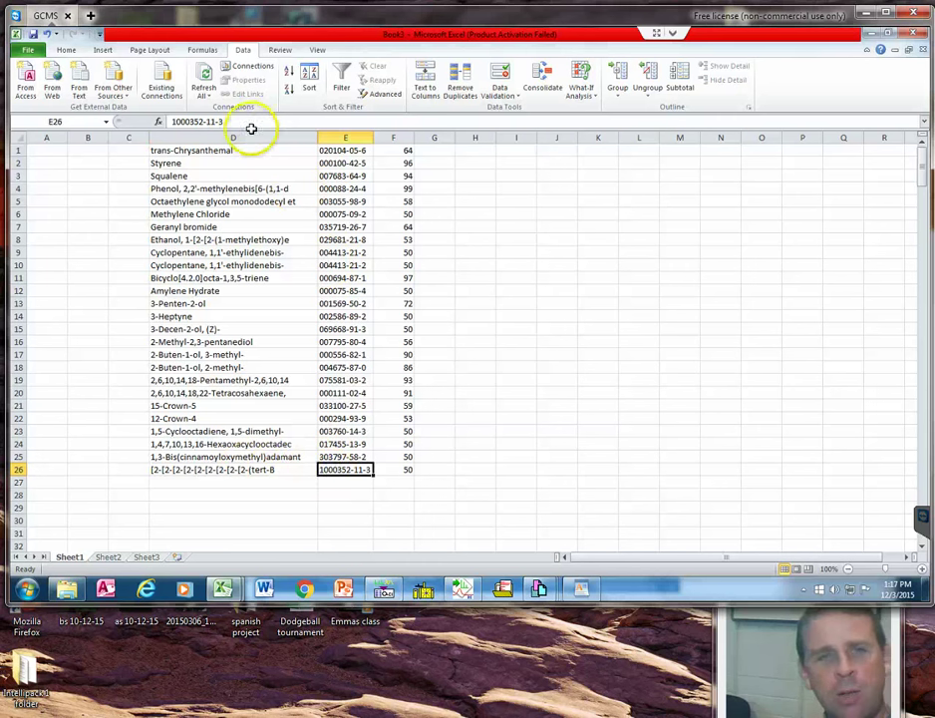
pyautogui.moveTo(172, 121); pyautogui.dragTo(174, 120)
pyautogui.hotkey('ctrl', 'c')
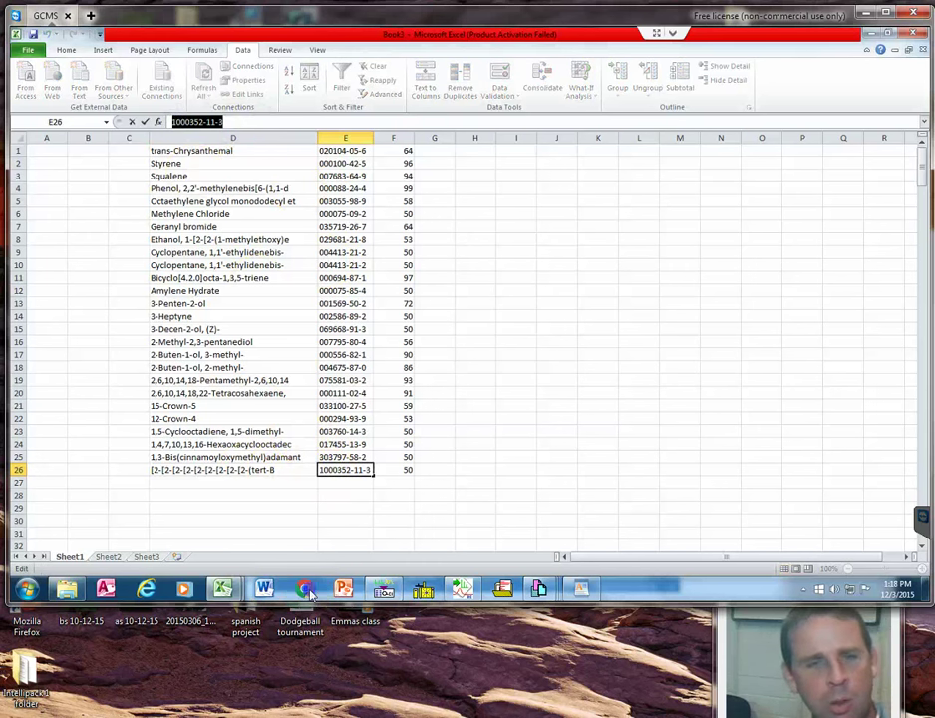
pyautogui.click(308, 589)
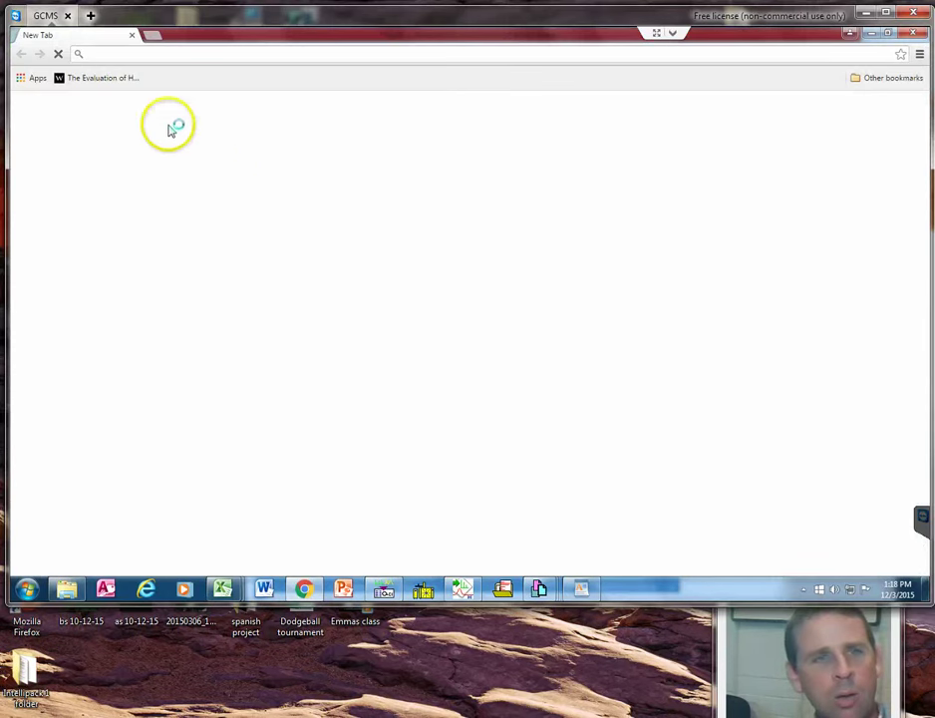
pyautogui.click(307, 275)
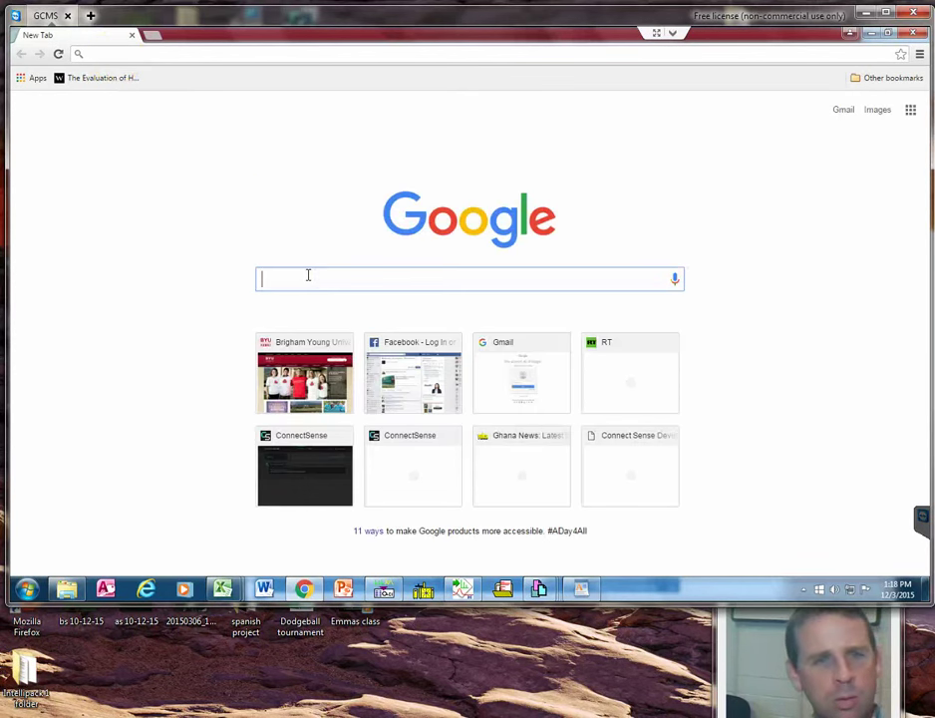
pyautogui.rightClick(307, 274)
pyautogui.click(334, 351)
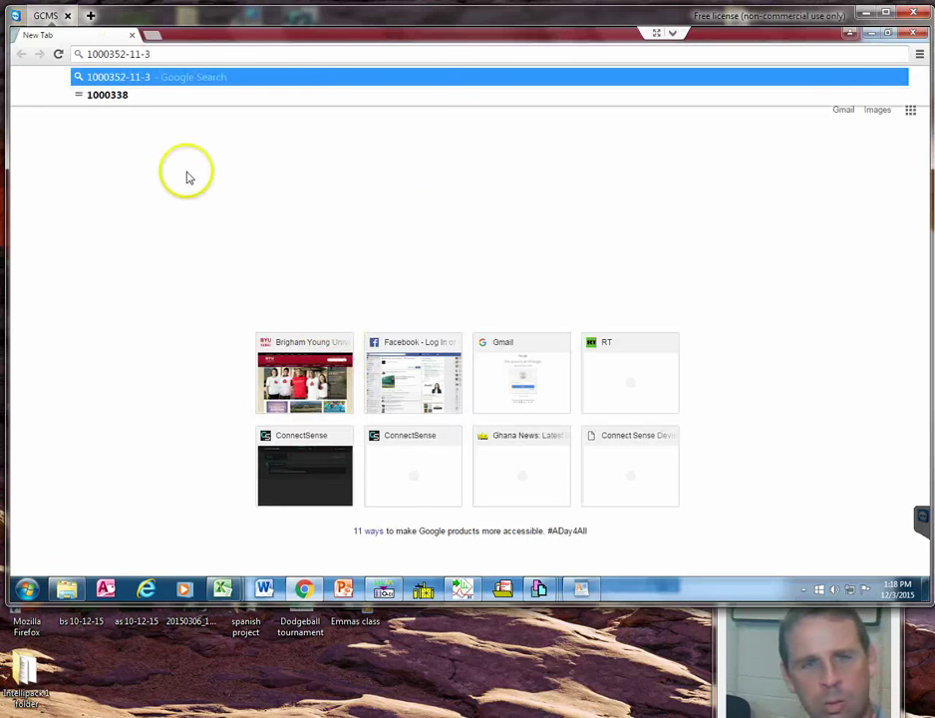
pyautogui.press('Return')
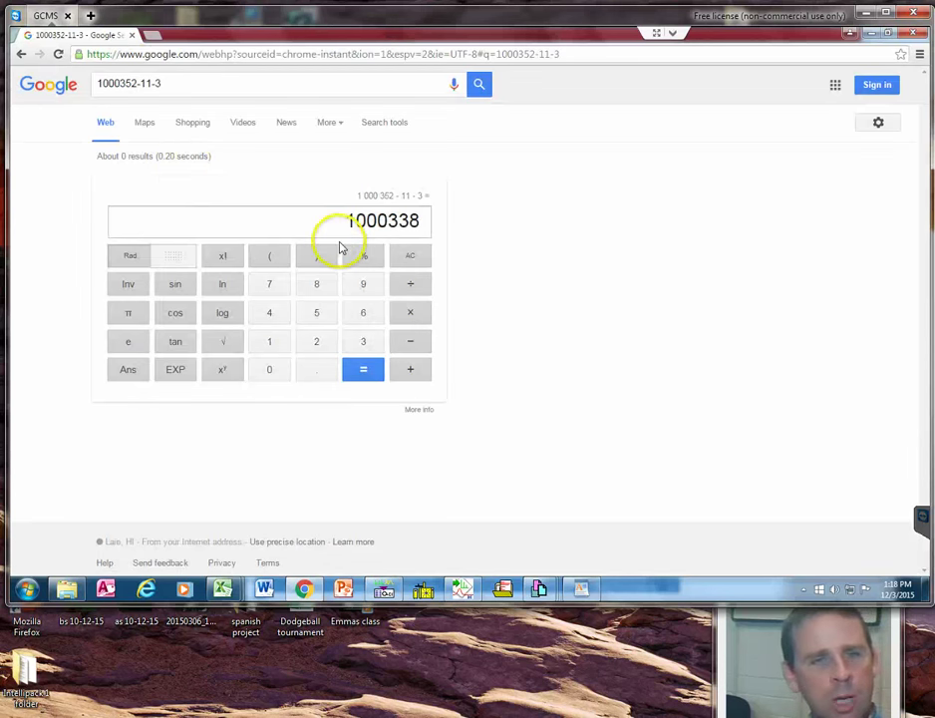
pyautogui.click(99, 83)
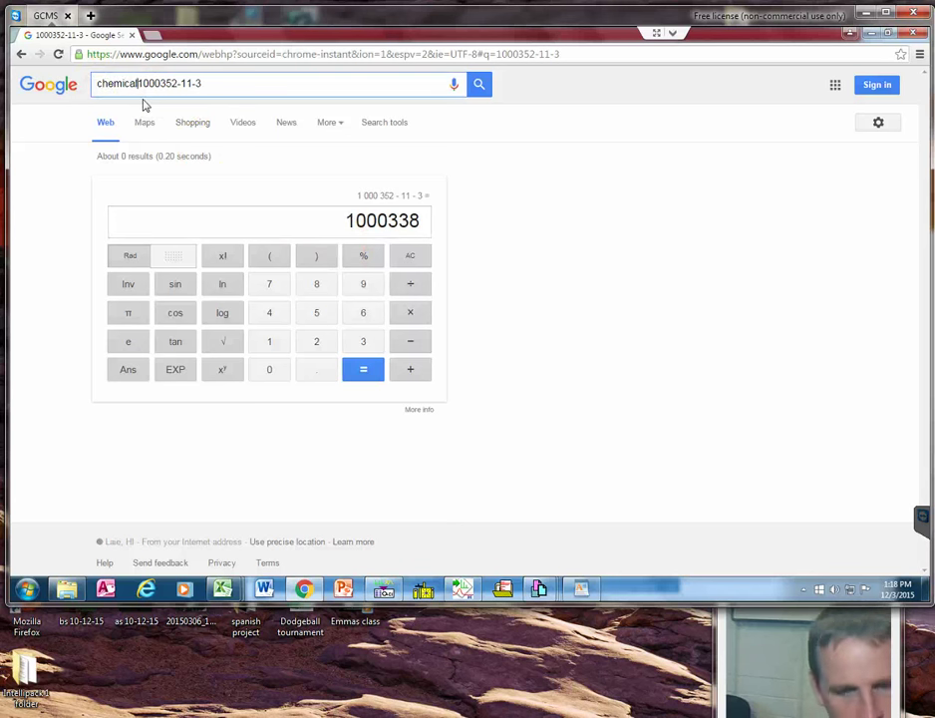
pyautogui.press('Return')
pyautogui.click(136, 84)
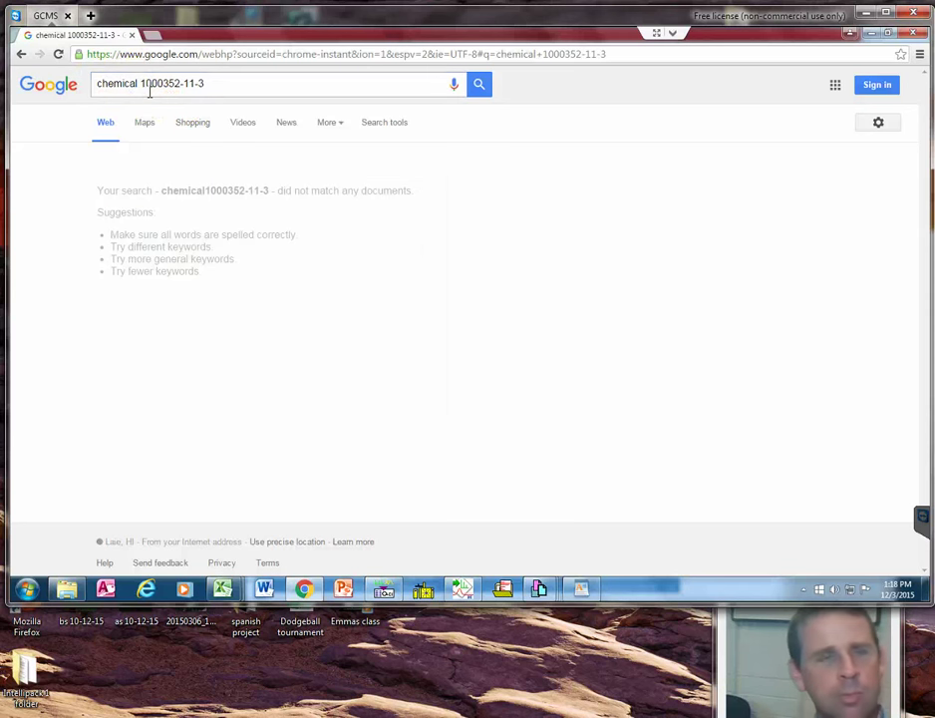
pyautogui.moveTo(143, 85); pyautogui.dragTo(92, 88)
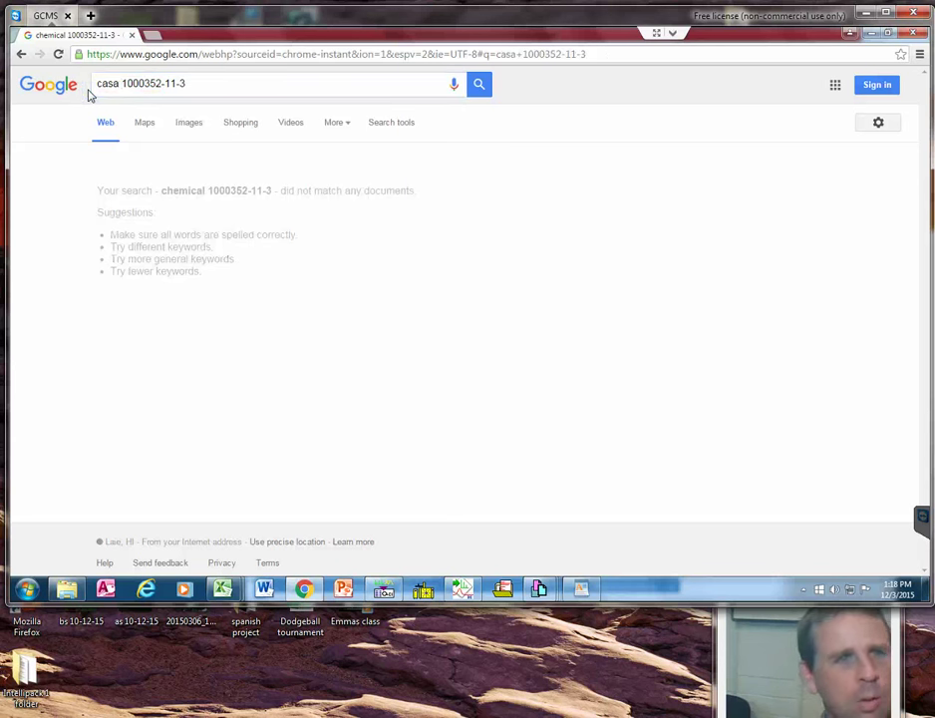
pyautogui.click(103, 90)
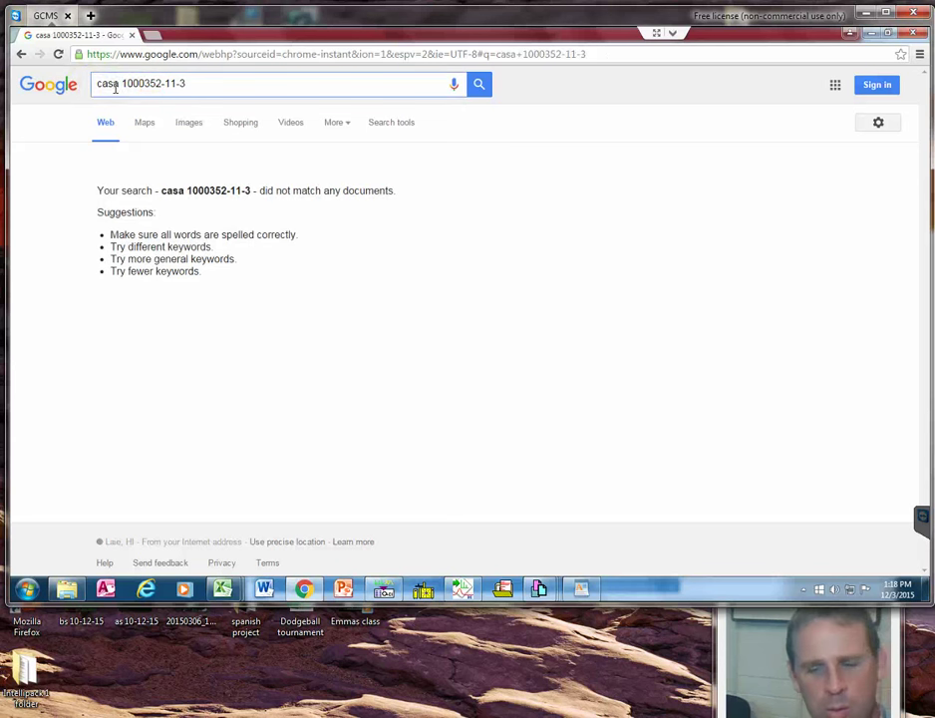
pyautogui.press('BackSpace')
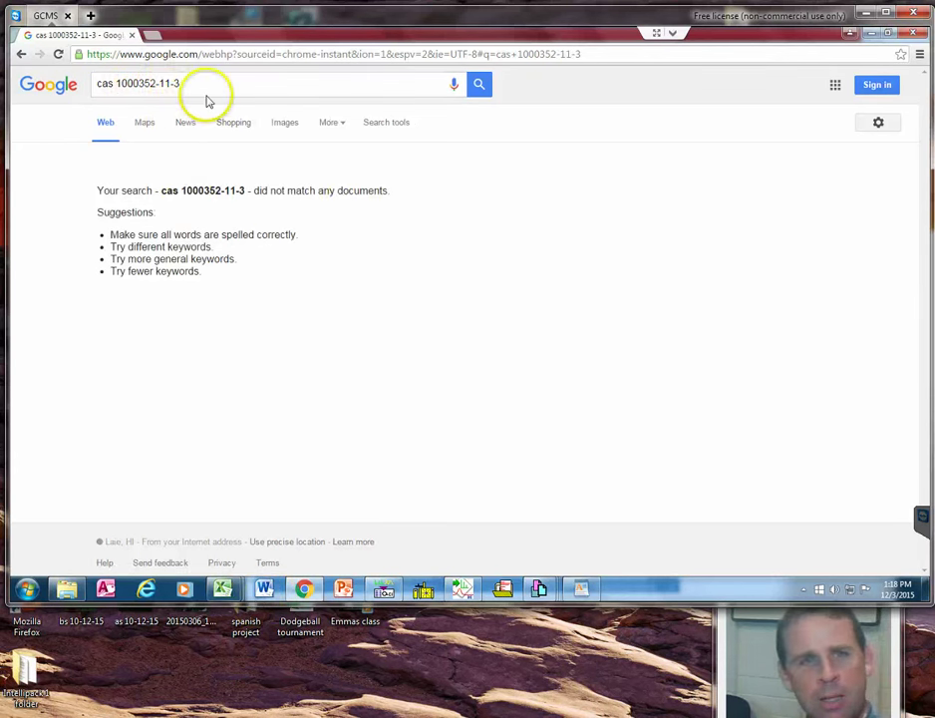
pyautogui.moveTo(182, 83); pyautogui.dragTo(119, 83)
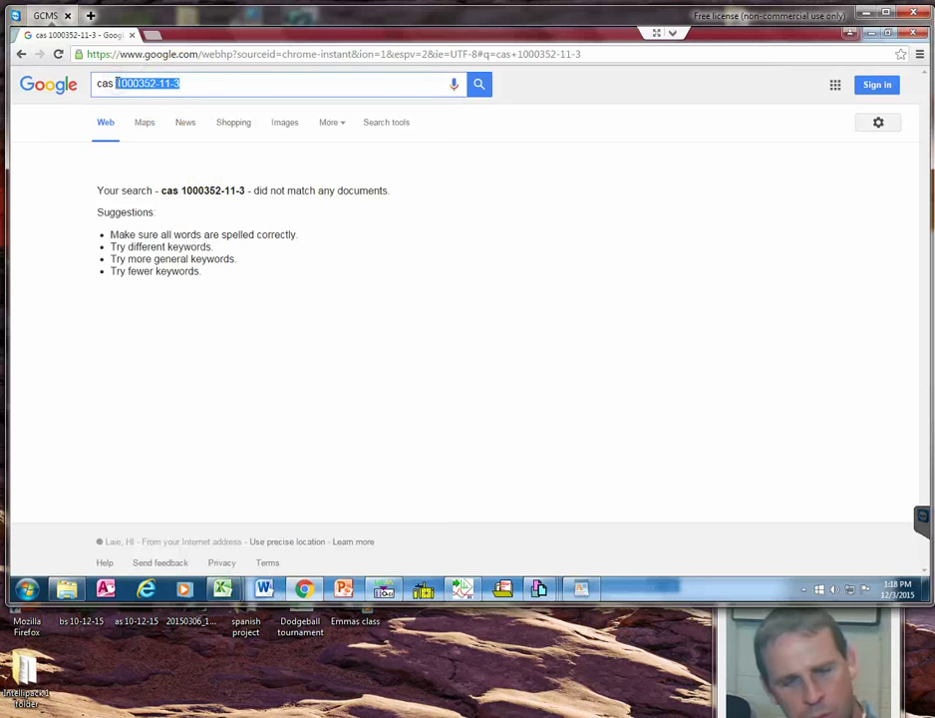
pyautogui.click(383, 588)
# - Maximize the tmplibrp.txt library search report and scroll down to peak 41 (90.844 min)
pyautogui.click(581, 370)
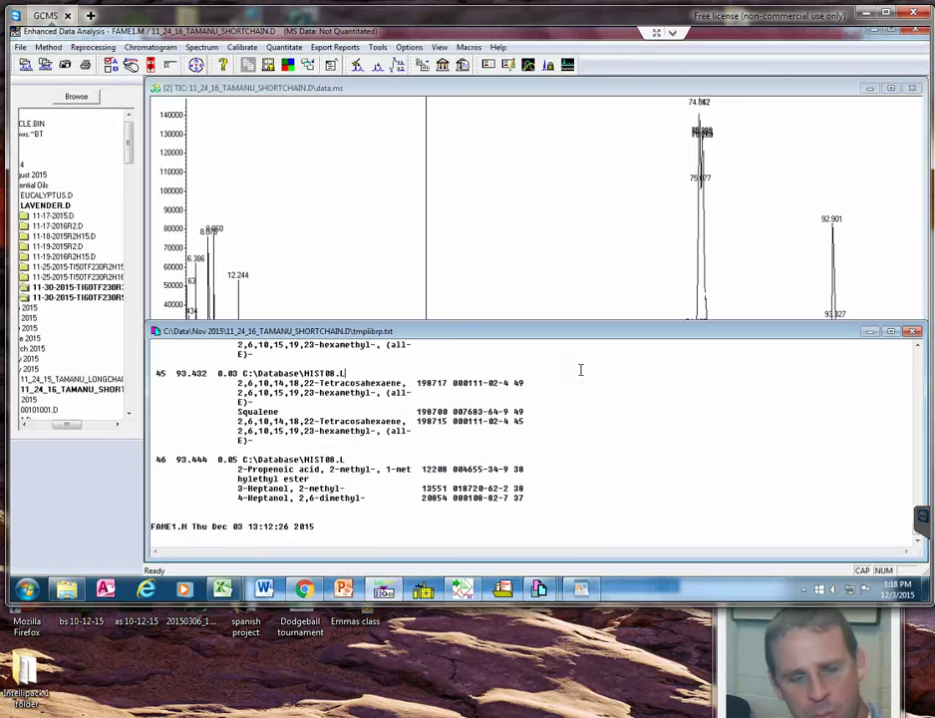
pyautogui.doubleClick(628, 330)
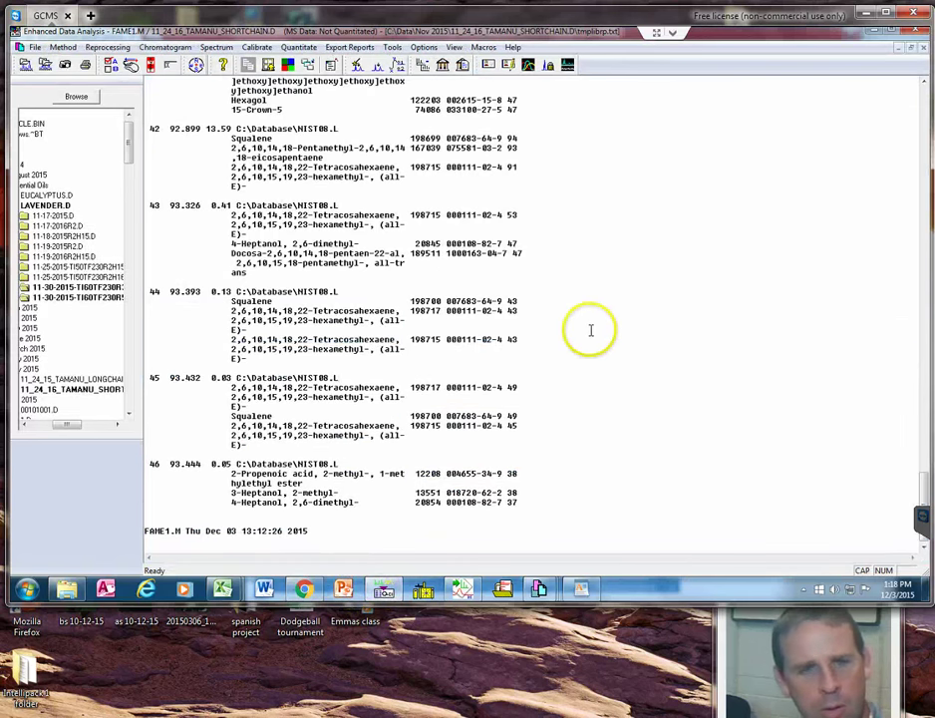
pyautogui.scroll(19, 590, 329)
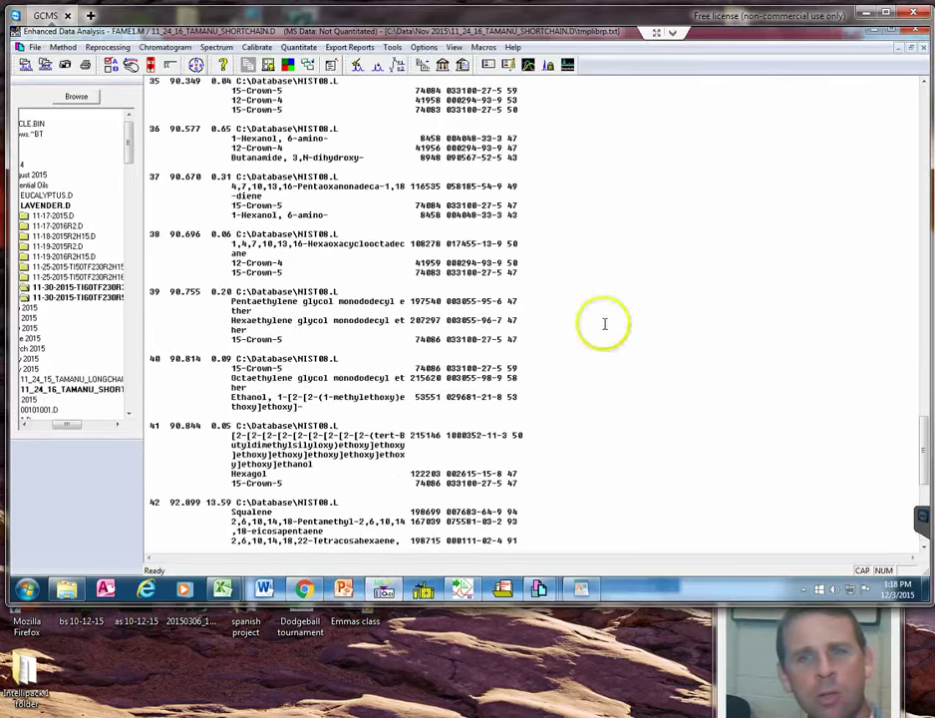
pyautogui.moveTo(925, 423); pyautogui.dragTo(887, 109)
pyautogui.scroll(-13, 475, 241)
pyautogui.scroll(-14, 421, 299)
pyautogui.scroll(-14, 422, 316)
pyautogui.scroll(-14, 422, 316)
pyautogui.scroll(-14, 422, 316)
pyautogui.scroll(-4, 421, 316)
pyautogui.scroll(-2, 421, 316)
pyautogui.scroll(-1, 421, 316)
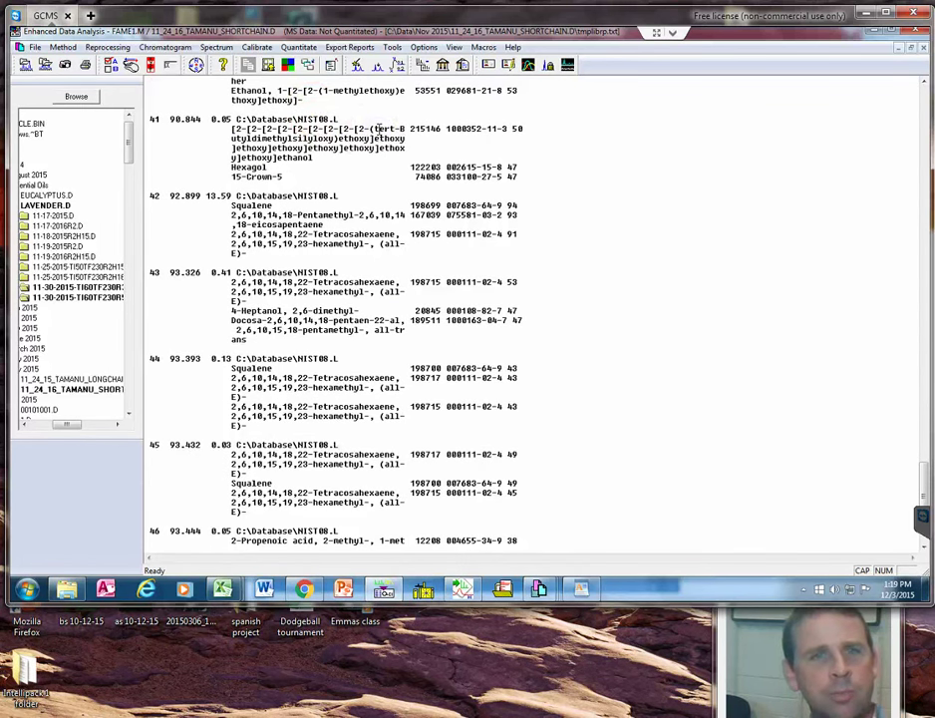
# - Select entry 41's full wrapped tert-butyldimethylsilyloxy ethoxy ethanol name
pyautogui.moveTo(351, 129); pyautogui.dragTo(333, 157)
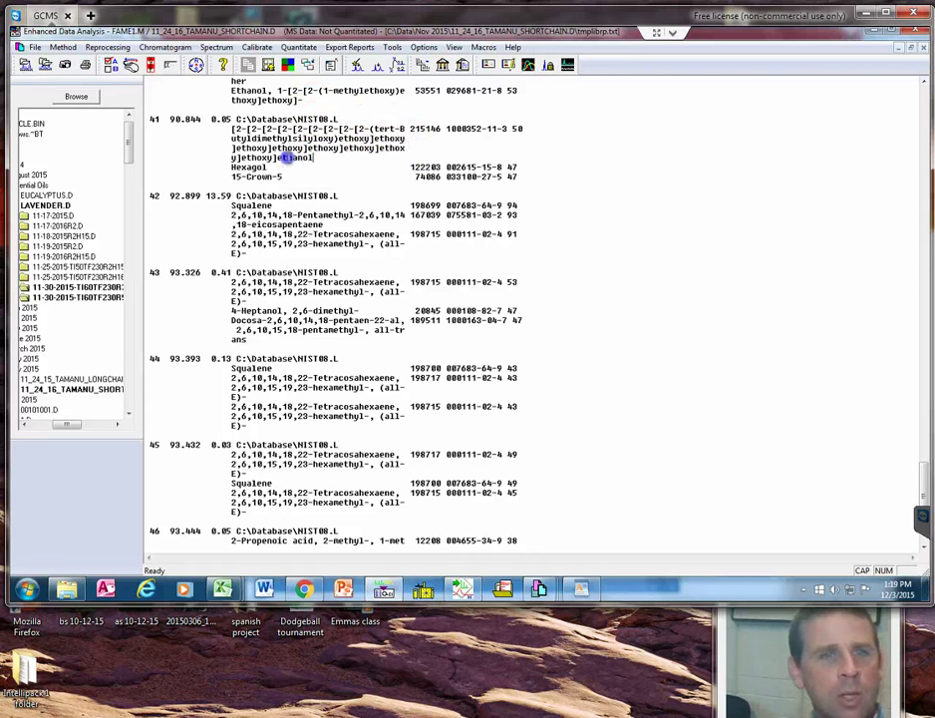
pyautogui.moveTo(269, 149); pyautogui.dragTo(233, 147)
pyautogui.hotkey('ctrl', 'c')
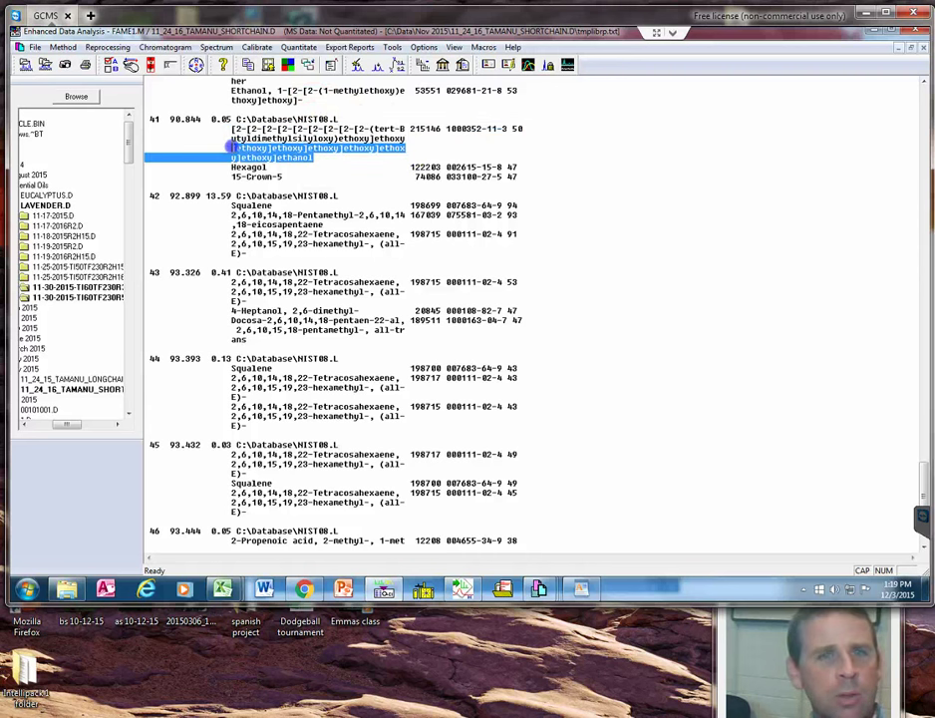
pyautogui.moveTo(233, 132); pyautogui.dragTo(232, 129)
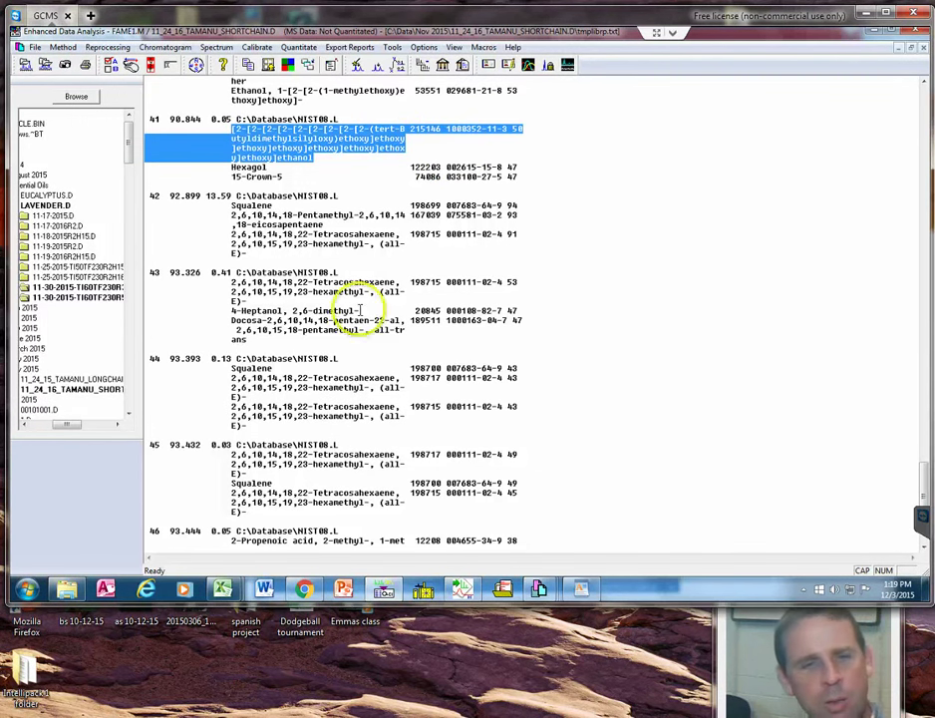
# - Replace the Google query with the pasted compound name and close its line-wrap gaps
pyautogui.click(304, 589)
pyautogui.moveTo(178, 86); pyautogui.dragTo(112, 96)
pyautogui.tripleClick(210, 84)
pyautogui.hotkey('ctrl', 'v')
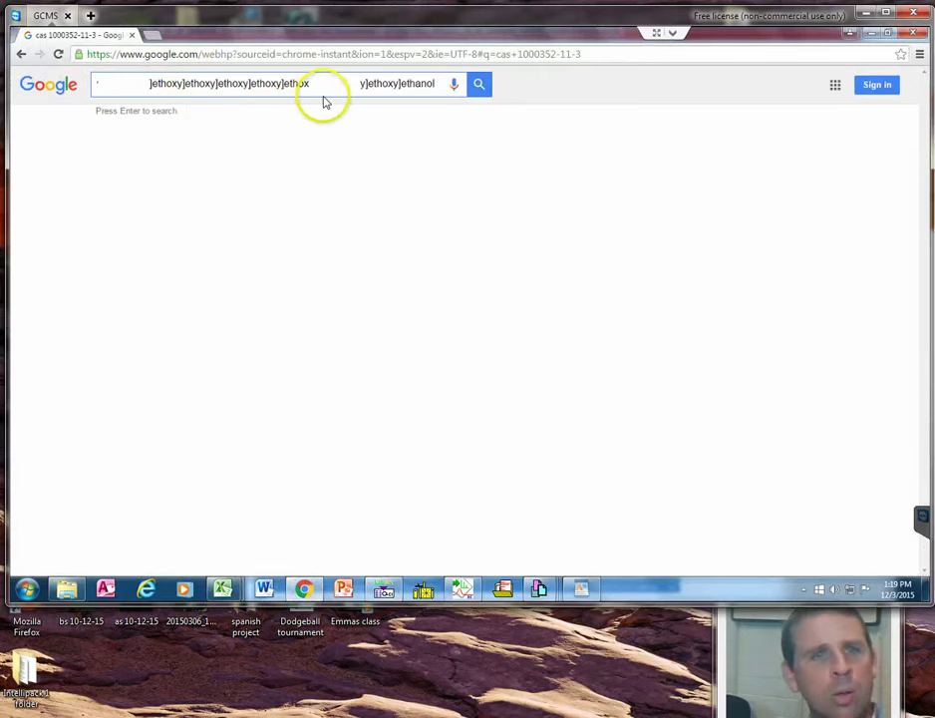
pyautogui.click(354, 83)
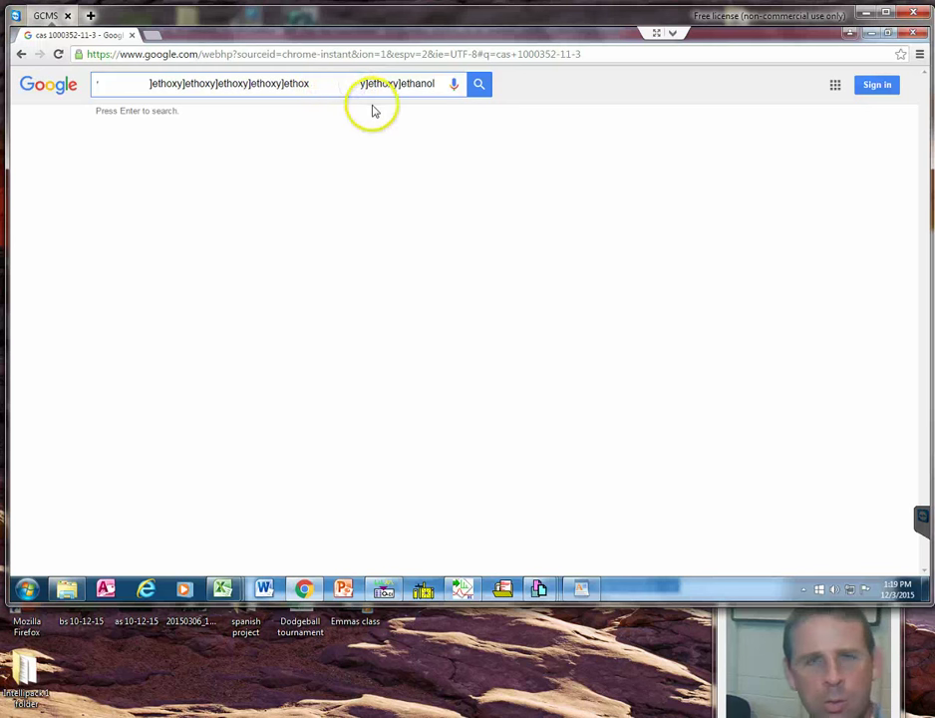
pyautogui.press('BackSpace')
pyautogui.press('BackSpace')
pyautogui.press('BackSpace')
pyautogui.press('BackSpace')
pyautogui.press('BackSpace')
pyautogui.press('BackSpace')
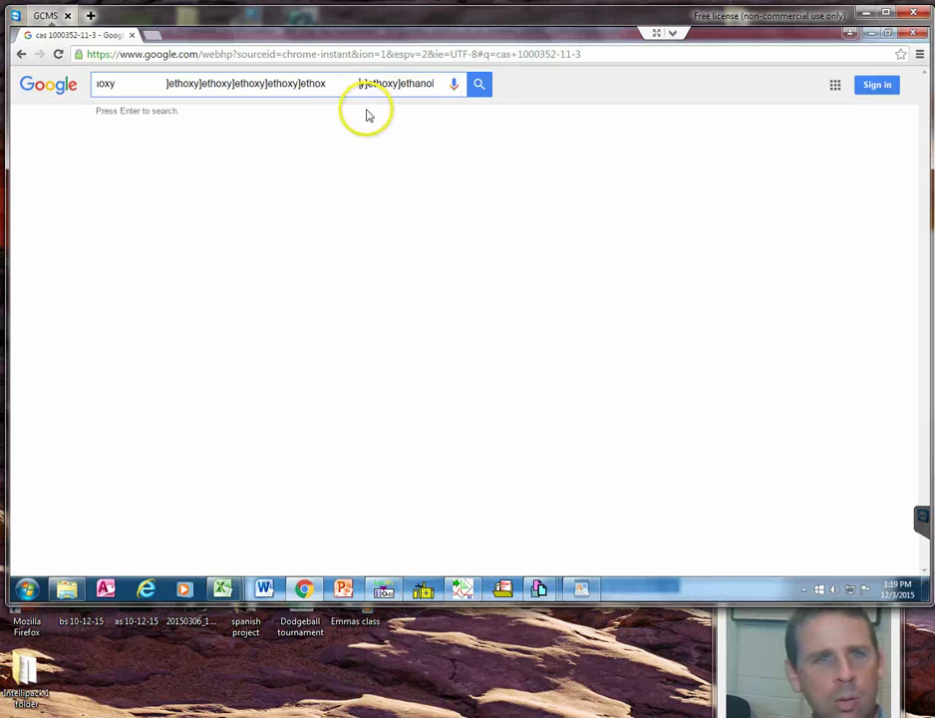
pyautogui.press('BackSpace')
pyautogui.press('BackSpace')
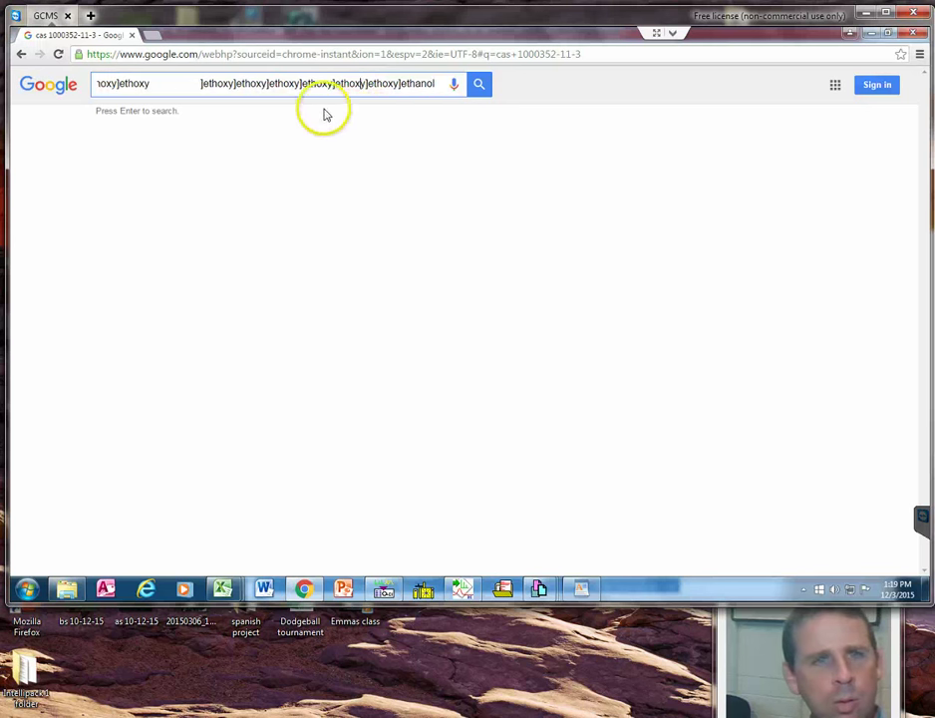
pyautogui.click(195, 83)
pyautogui.press('BackSpace')
pyautogui.press('BackSpace')
pyautogui.press('BackSpace')
pyautogui.press('BackSpace')
pyautogui.press('BackSpace')
pyautogui.press('BackSpace')
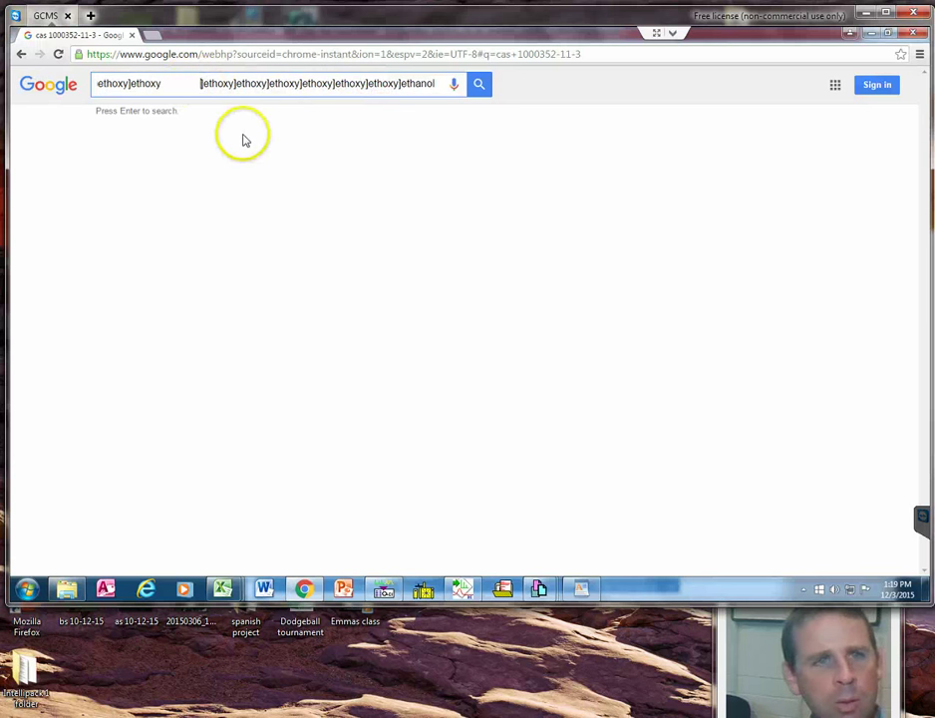
pyautogui.press('BackSpace')
pyautogui.press('BackSpace')
pyautogui.press('BackSpace')
pyautogui.press('BackSpace')
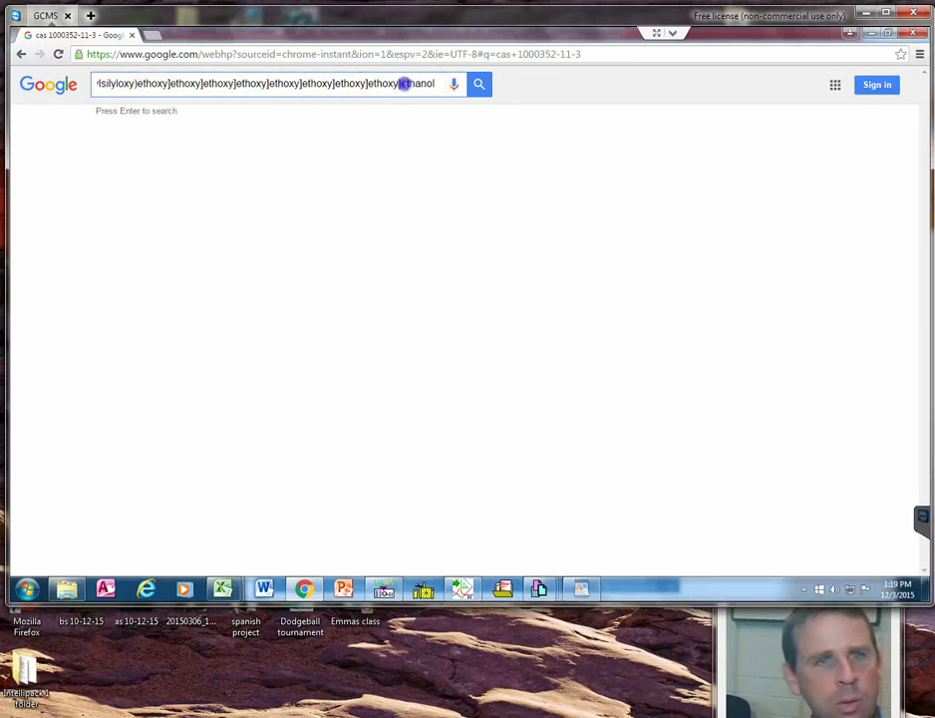
# - Delete the stray catalogue numbers, rejoin tert-Butyldimethylsilyloxy, and search the cleaned name
pyautogui.moveTo(356, 84); pyautogui.dragTo(29, 94)
pyautogui.click(202, 94)
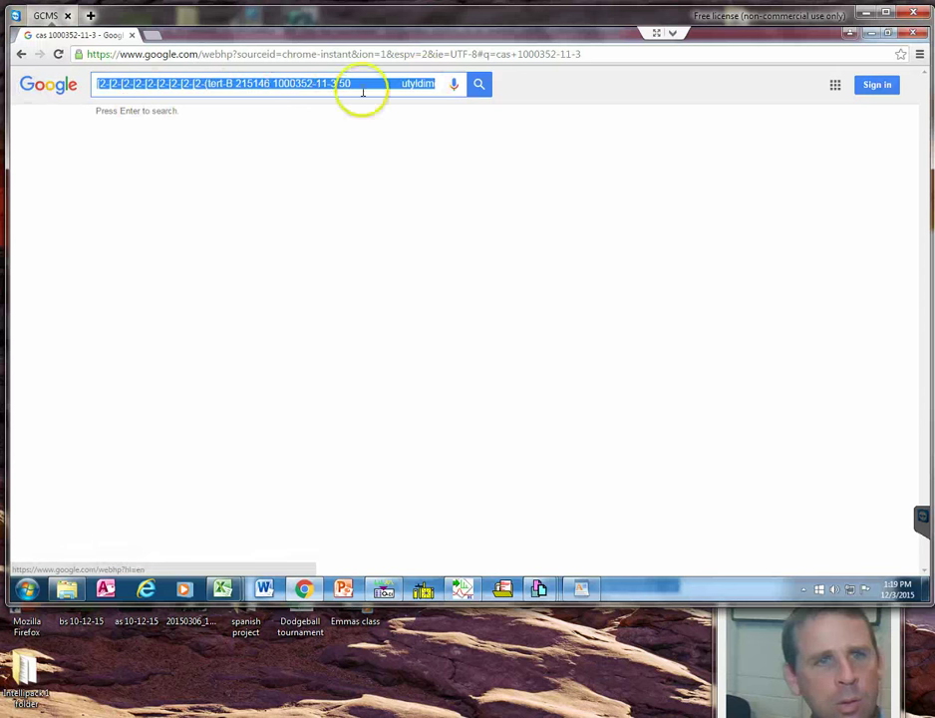
pyautogui.moveTo(398, 84); pyautogui.dragTo(309, 116)
pyautogui.press('BackSpace')
pyautogui.press('BackSpace')
pyautogui.press('BackSpace')
pyautogui.press('BackSpace')
pyautogui.press('BackSpace')
pyautogui.press('BackSpace')
pyautogui.press('BackSpace')
pyautogui.press('BackSpace')
pyautogui.press('BackSpace')
pyautogui.press('BackSpace')
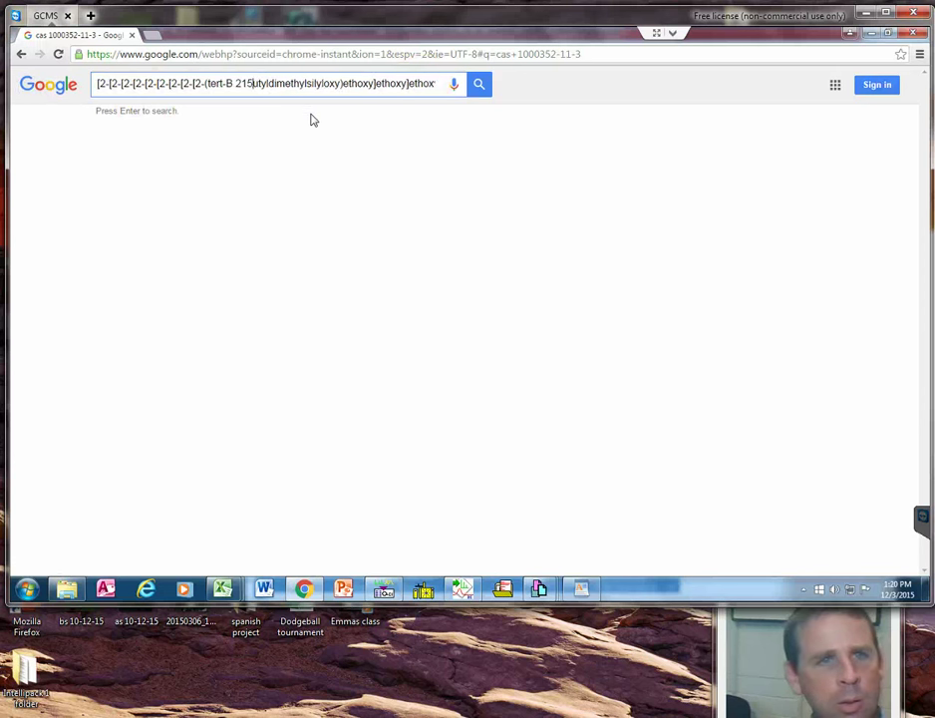
pyautogui.press('BackSpace')
pyautogui.press('BackSpace')
pyautogui.press('BackSpace')
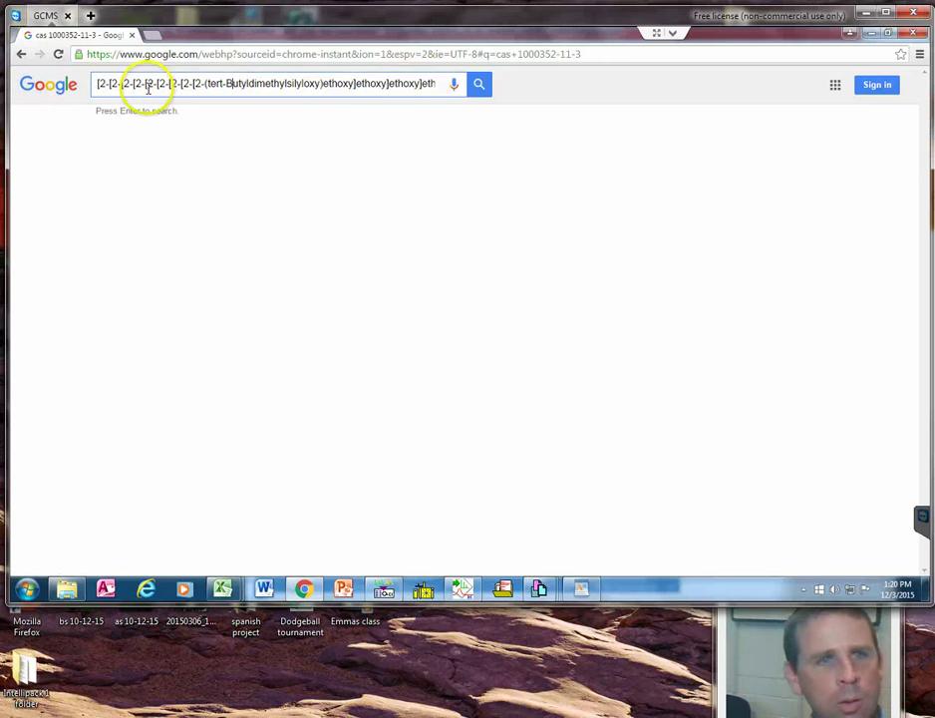
pyautogui.moveTo(148, 88); pyautogui.dragTo(456, 86)
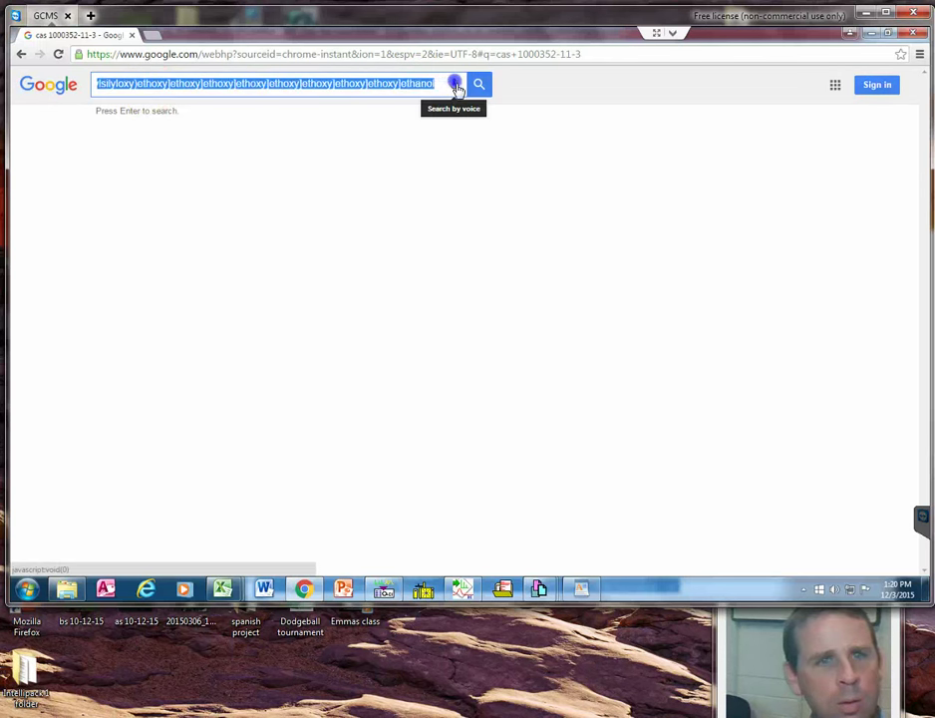
pyautogui.click(479, 85)
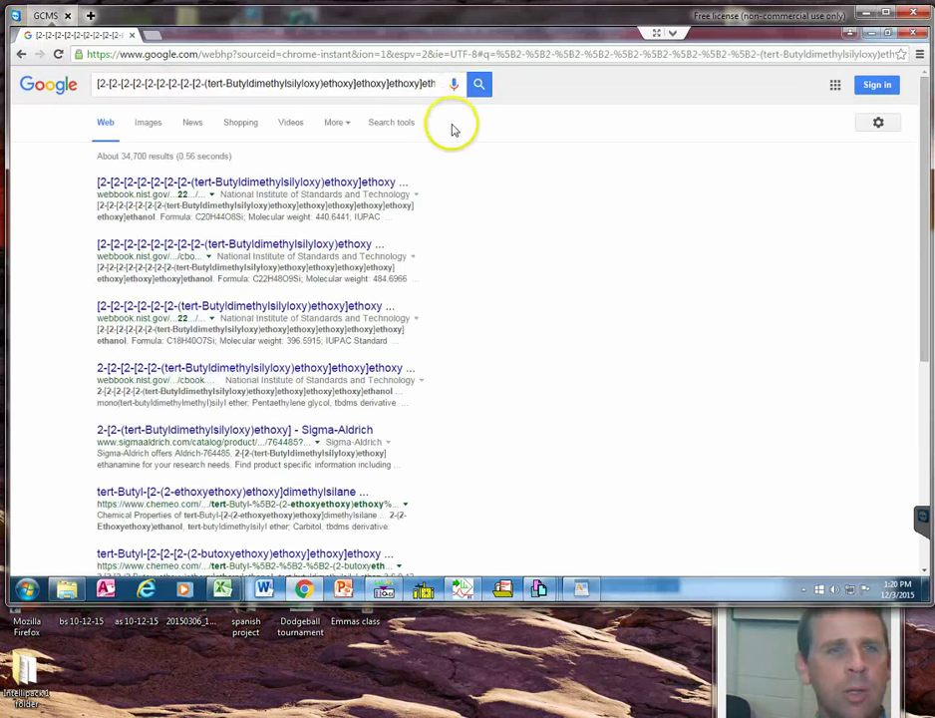
# - Open the top webbook.nist.gov result, formula C20H44O8Si, molecular weight 440.6441
pyautogui.click(341, 182)
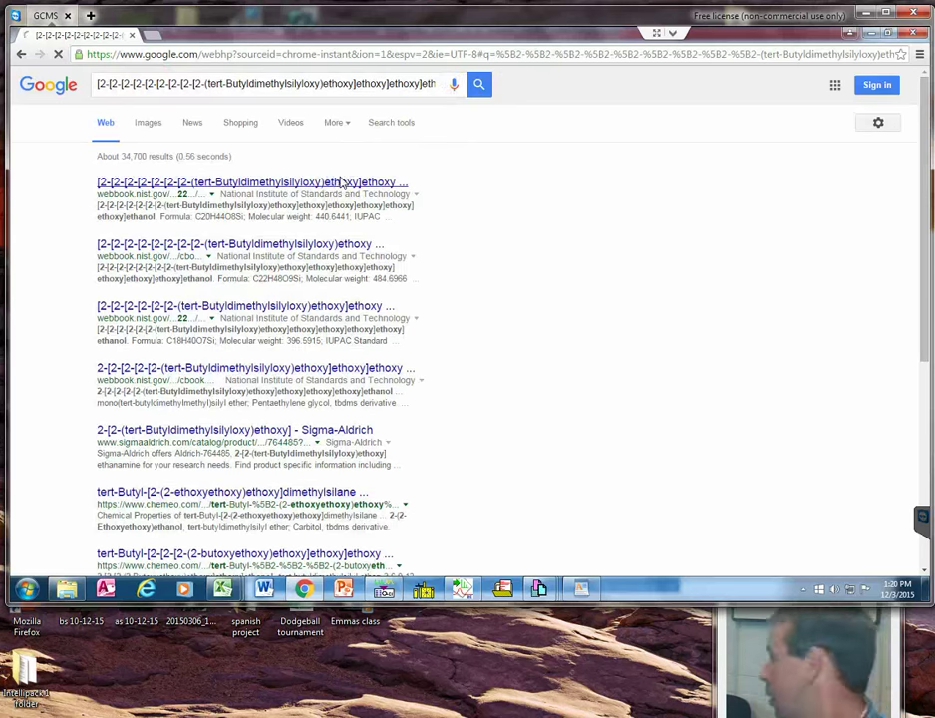